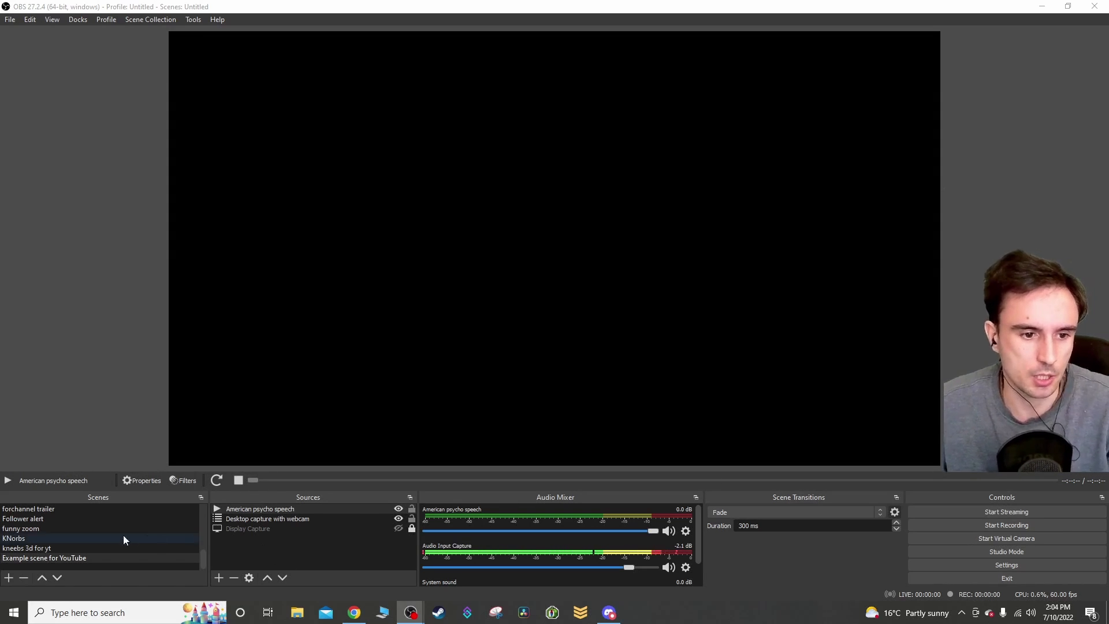
- Select 'Example scene for YouTube' in the Scenes dock for editing
click(59, 560)
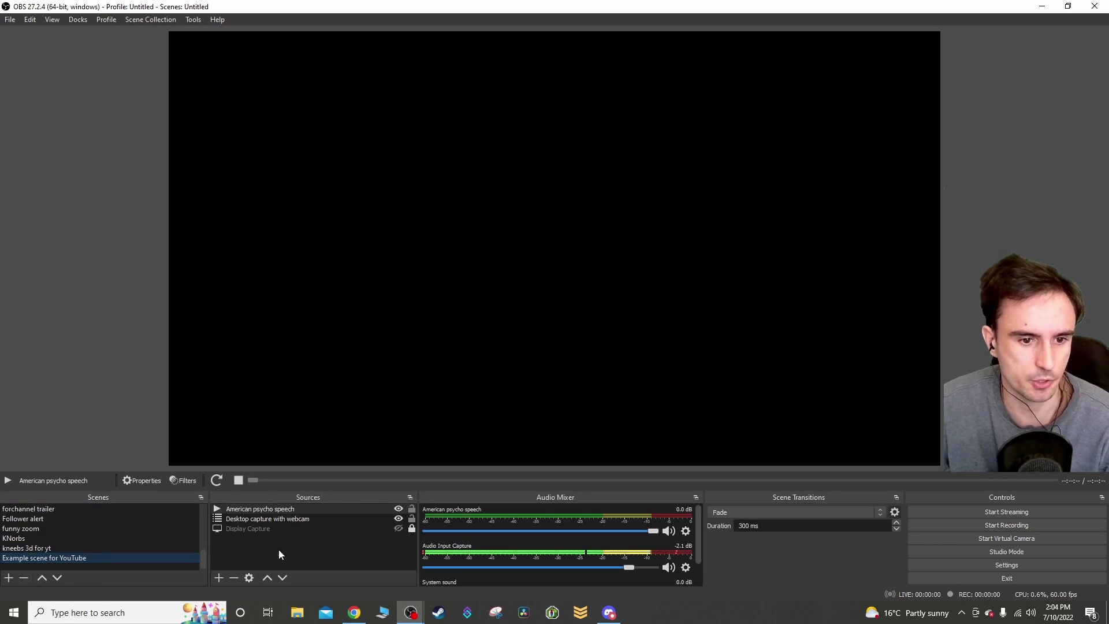
- Add a new Media Source named 'Example' to the scene
right_click(245, 549)
mouse_move(271, 466)
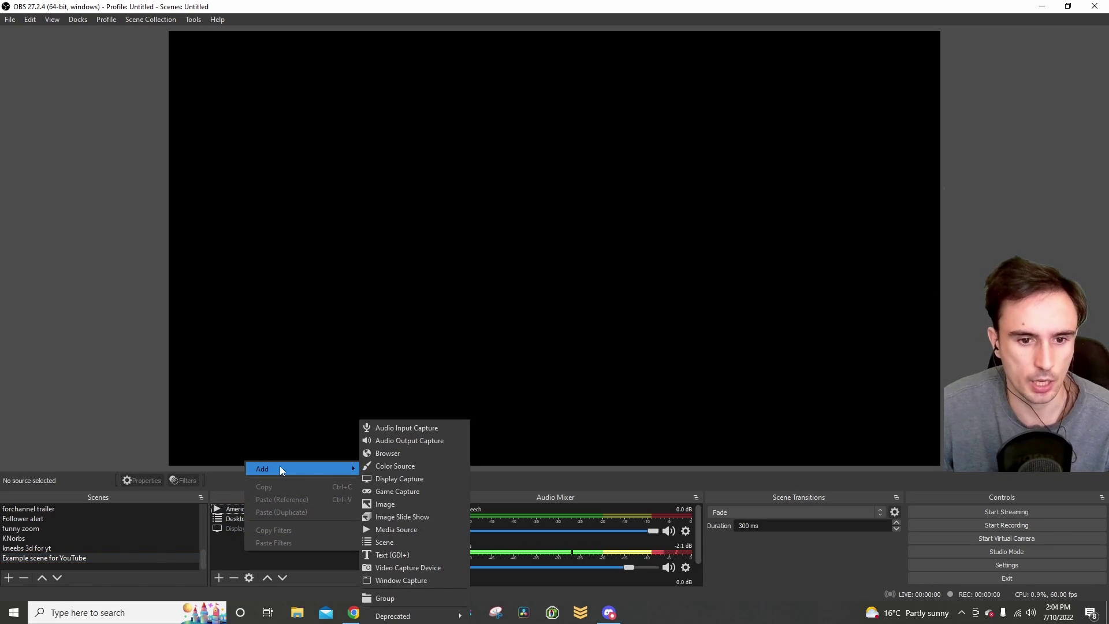
click(411, 529)
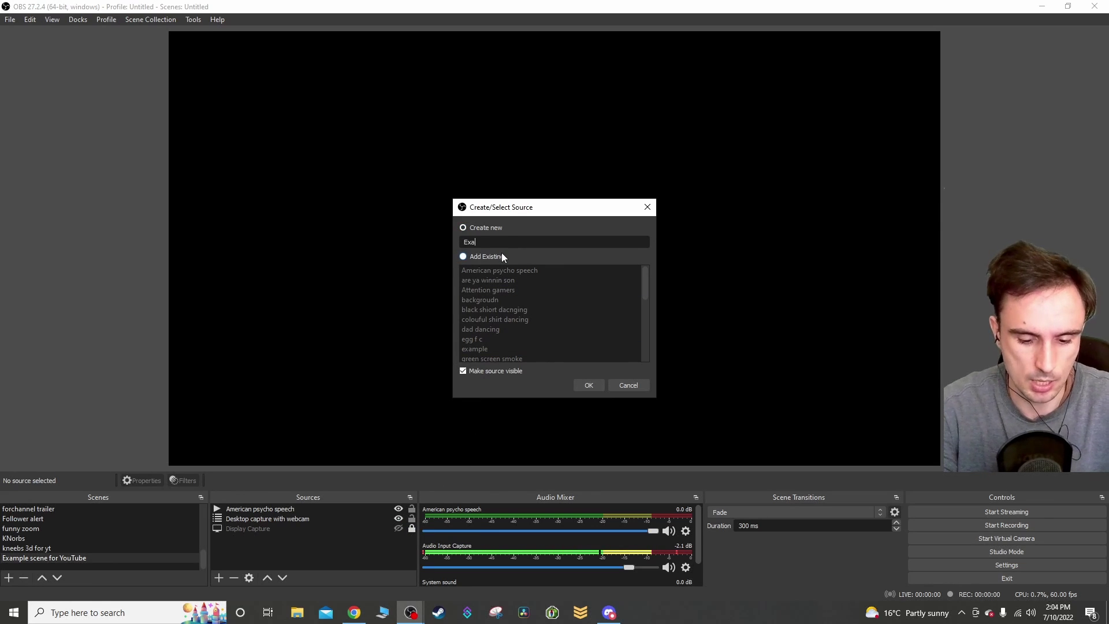
click(594, 386)
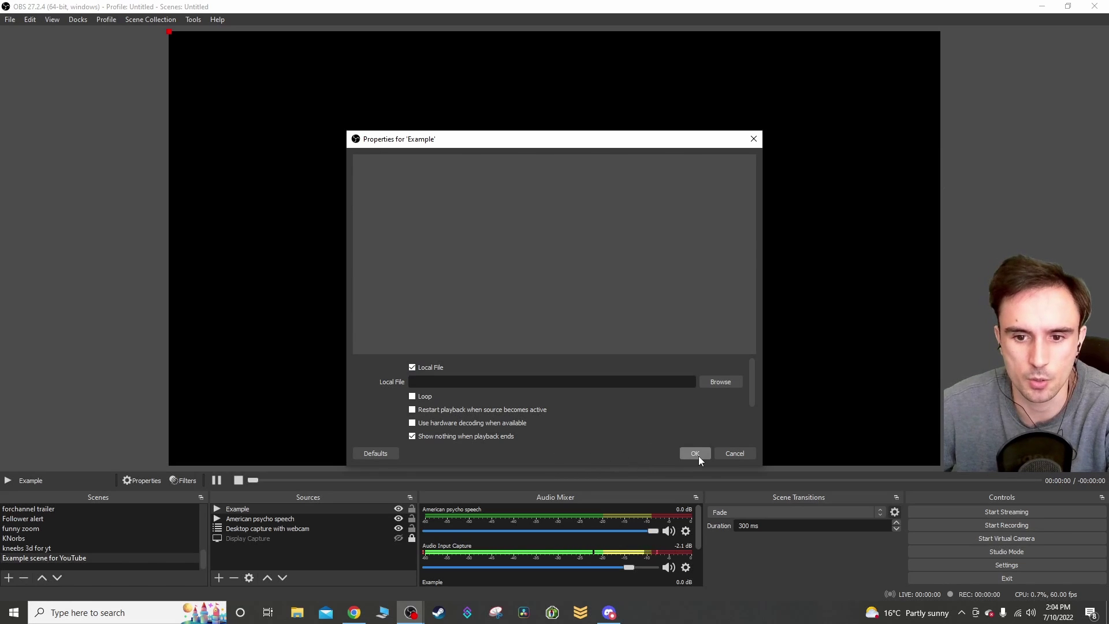
- Set the Example source's file to 'Youtube example.mov' from Documents/YouTube
click(718, 384)
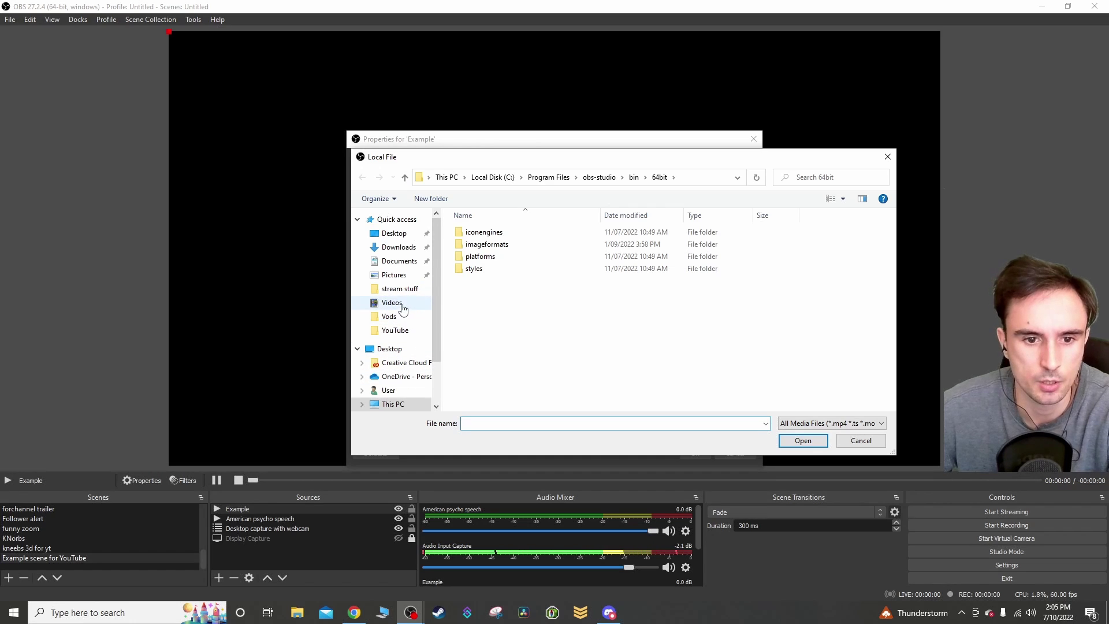
click(396, 330)
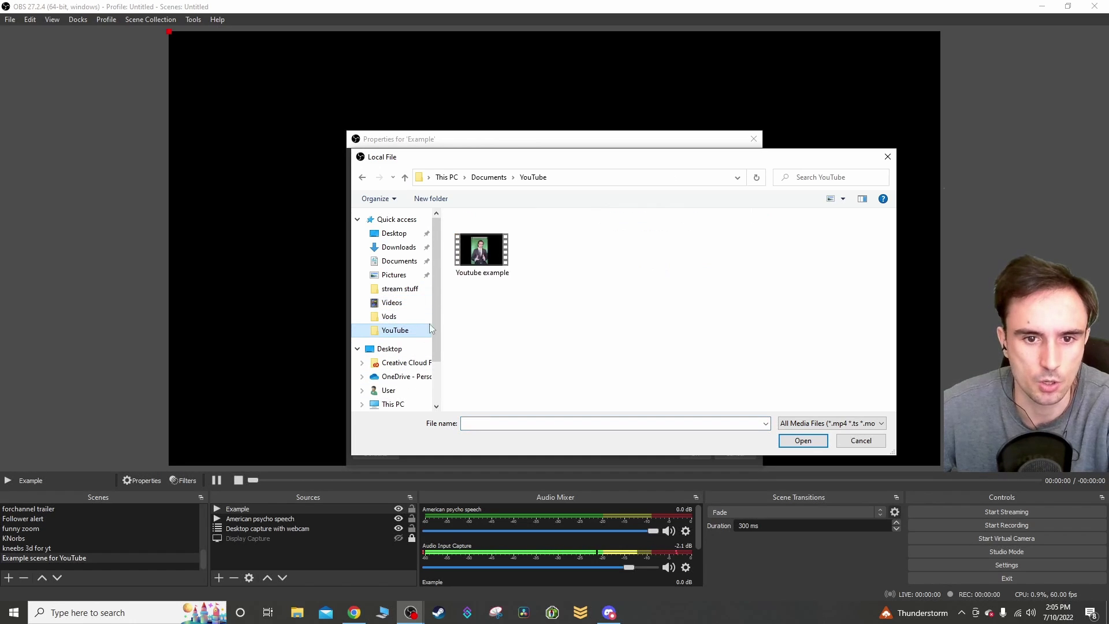
double_click(481, 253)
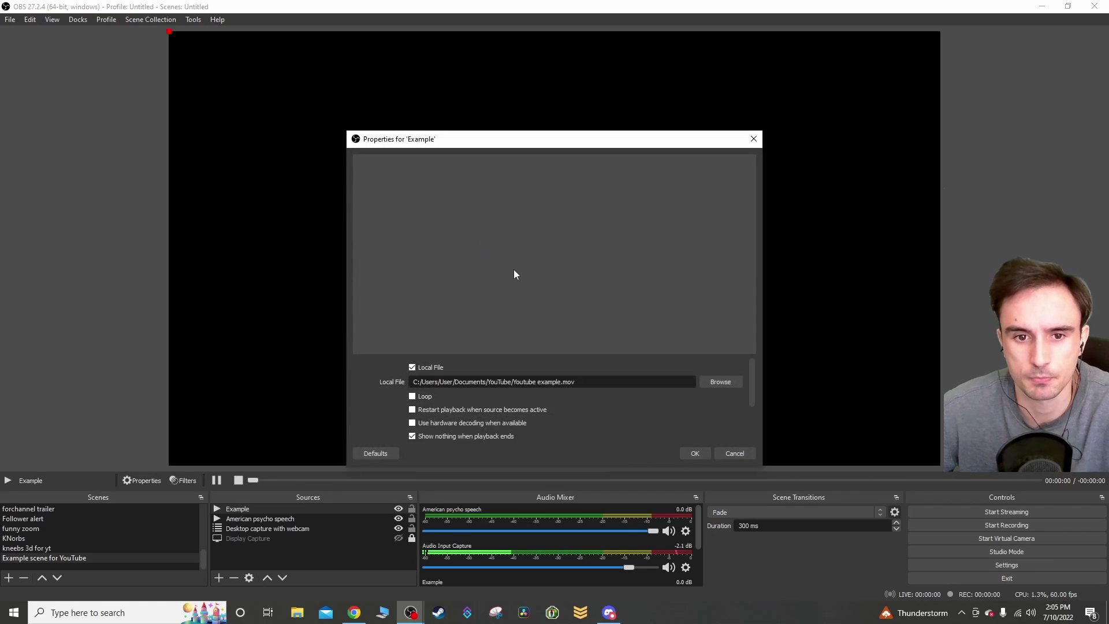
click(695, 455)
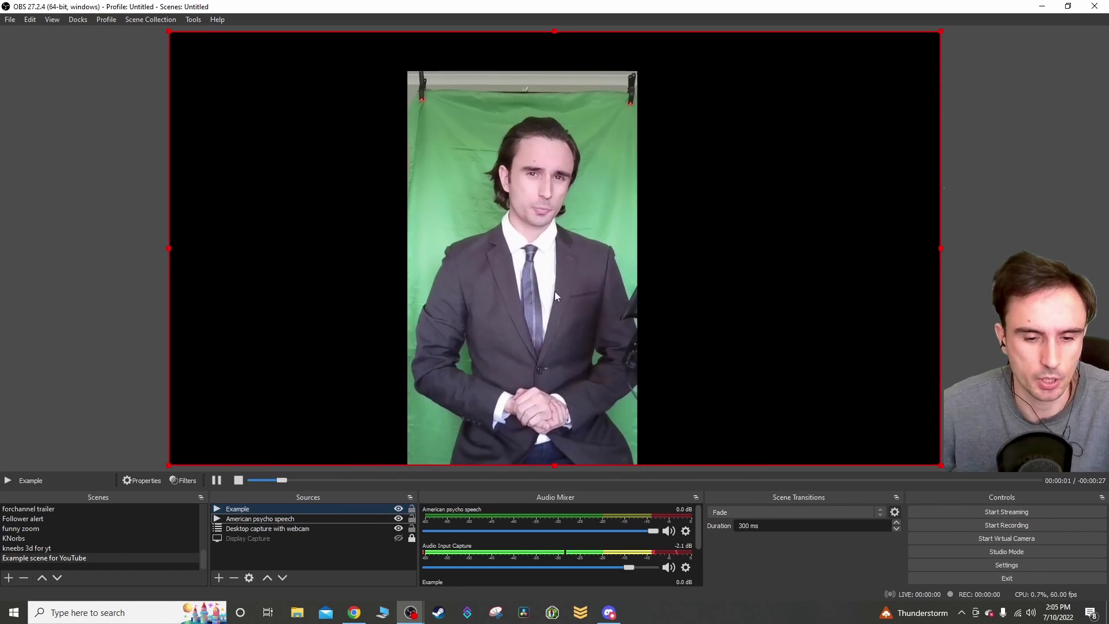
- Alt-crop the Example video's right, top and left edges to the green-screen area
mouse_move(489, 249)
mouse_down()
mouse_move(684, 249)
mouse_move(295, 249)
mouse_move(490, 255)
mouse_up()
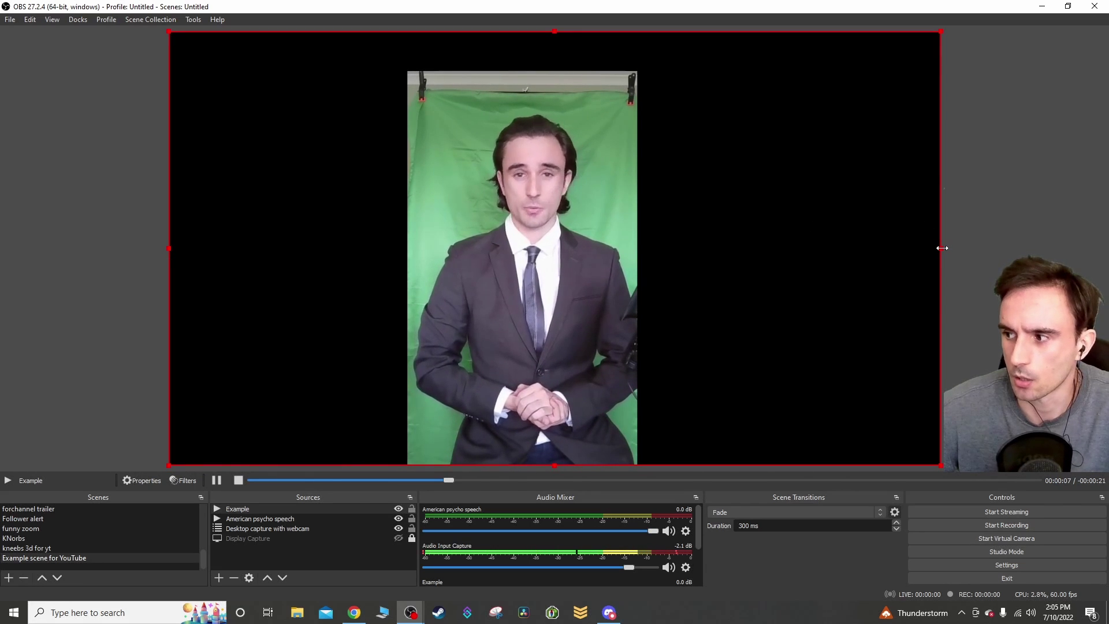
drag(942, 247, 630, 255)
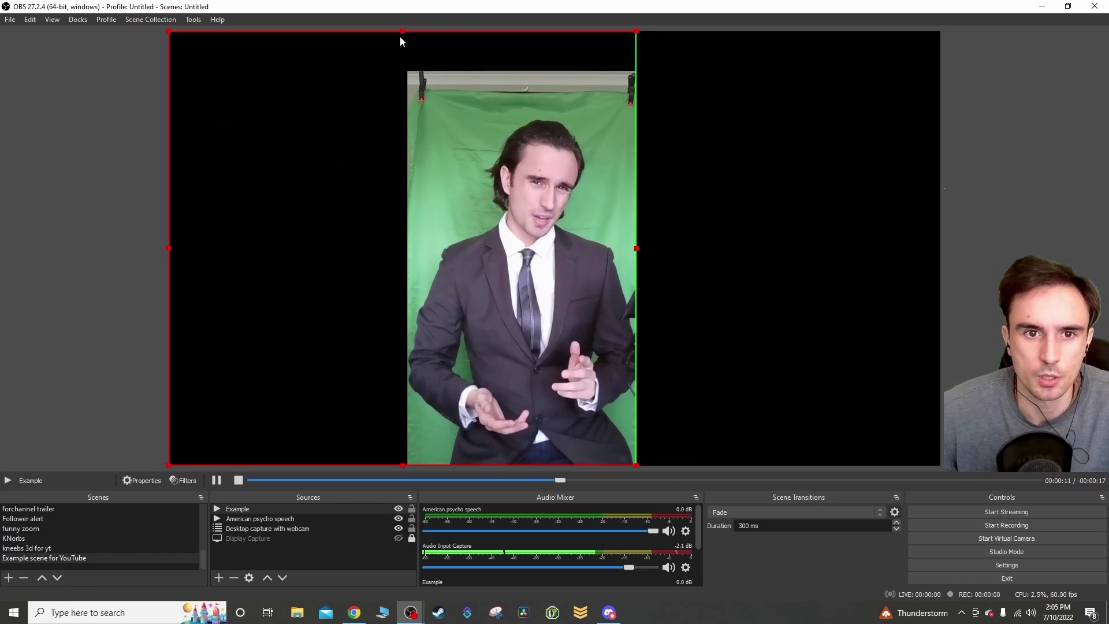
key(alt)
drag(403, 32, 419, 108)
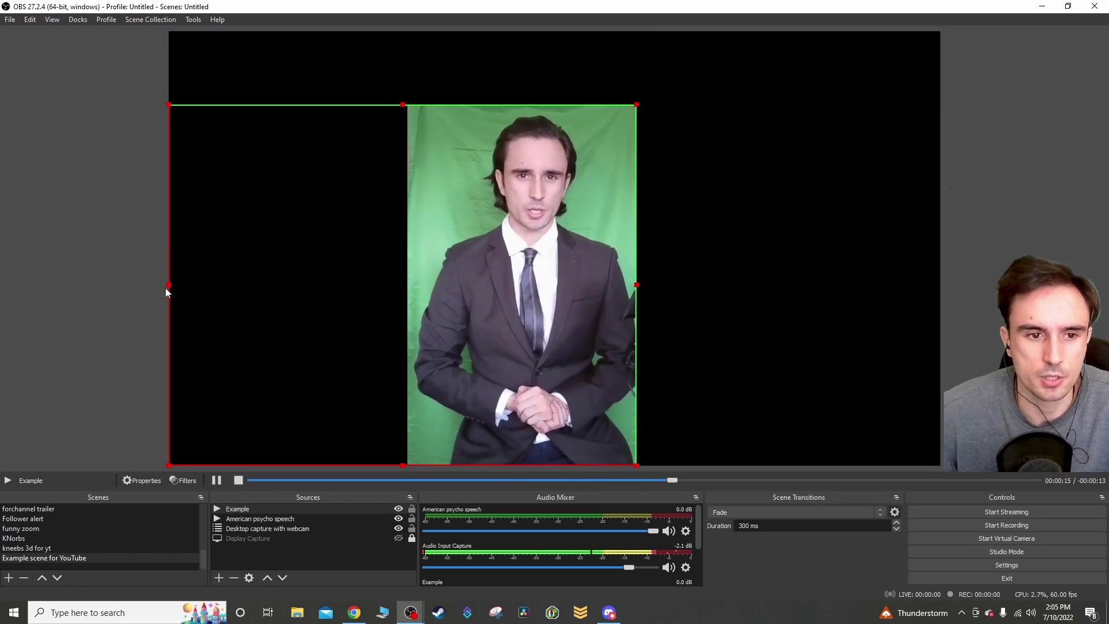
drag(169, 284, 411, 282)
- Add a Chroma Key effect filter to the Example source
click(786, 242)
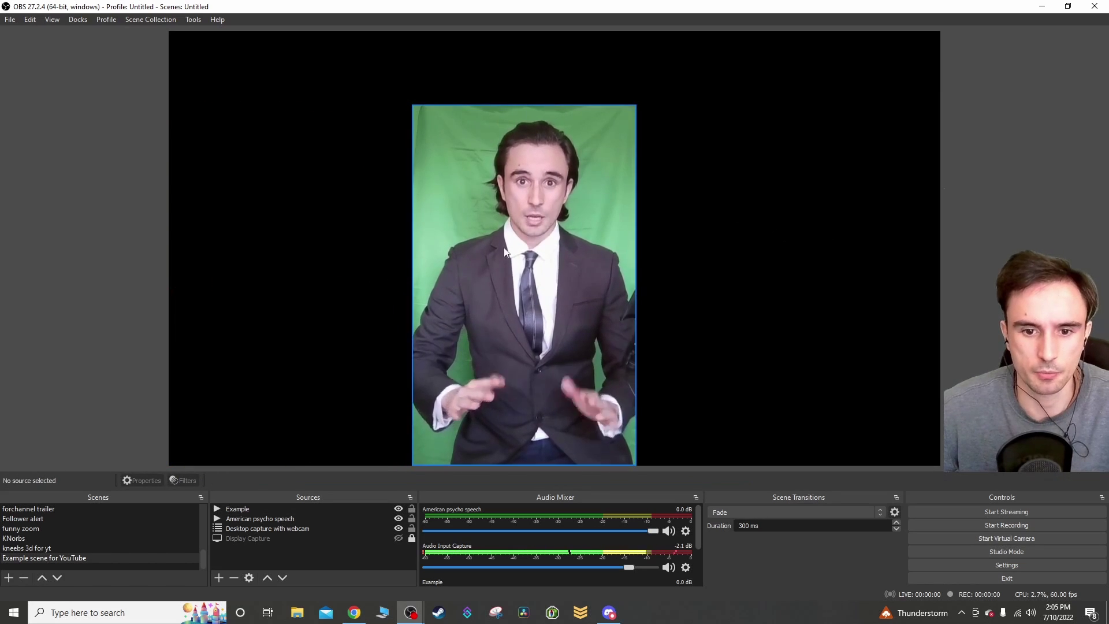
click(474, 342)
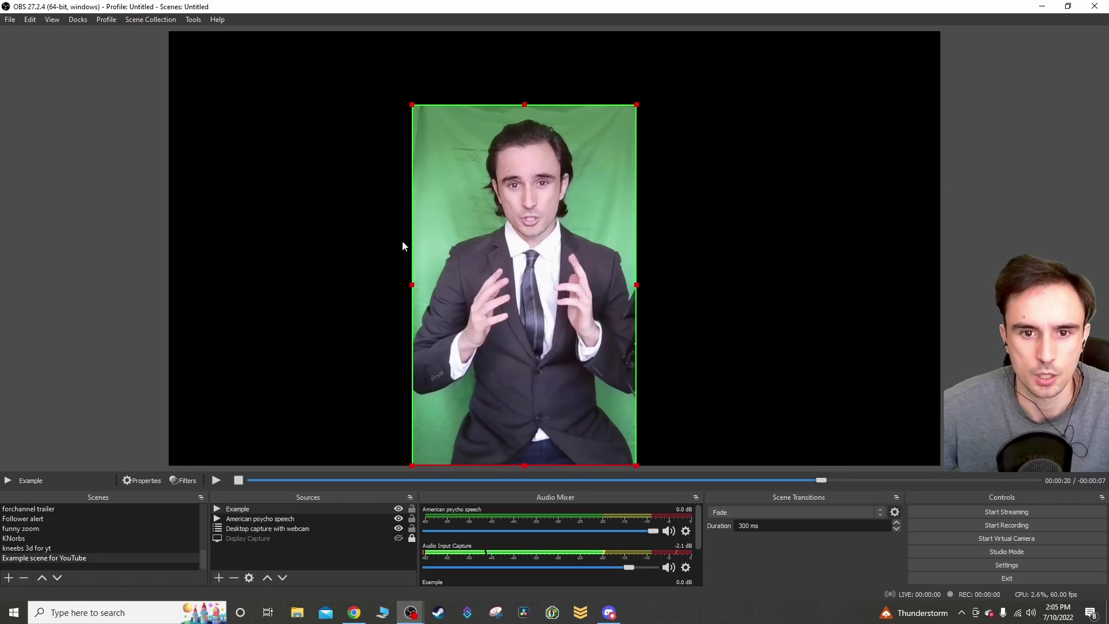
right_click(518, 267)
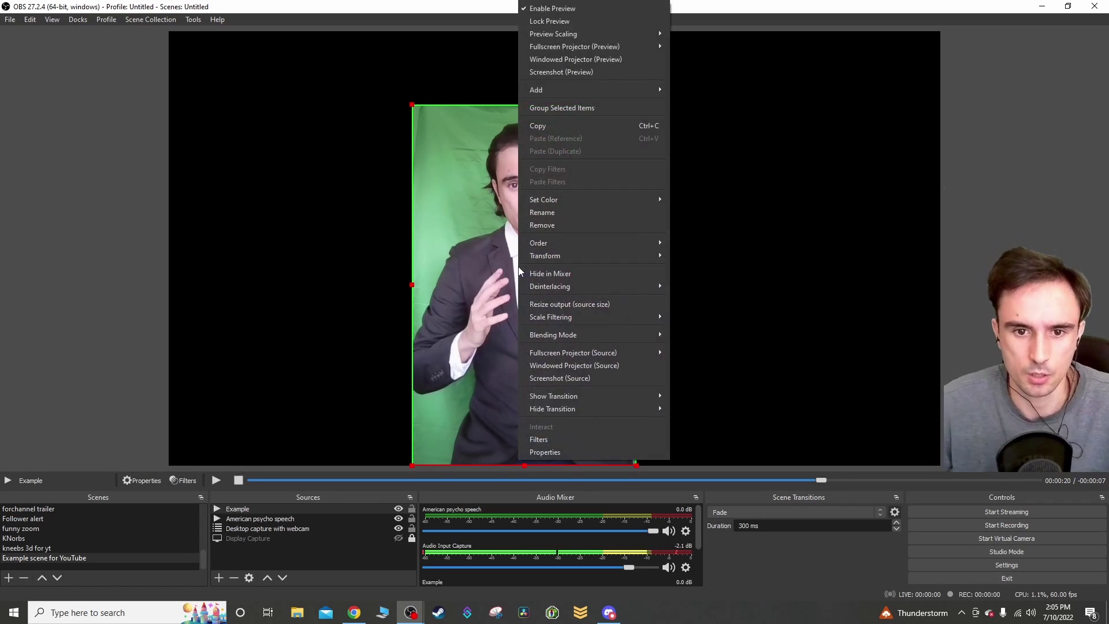
click(568, 438)
right_click(387, 356)
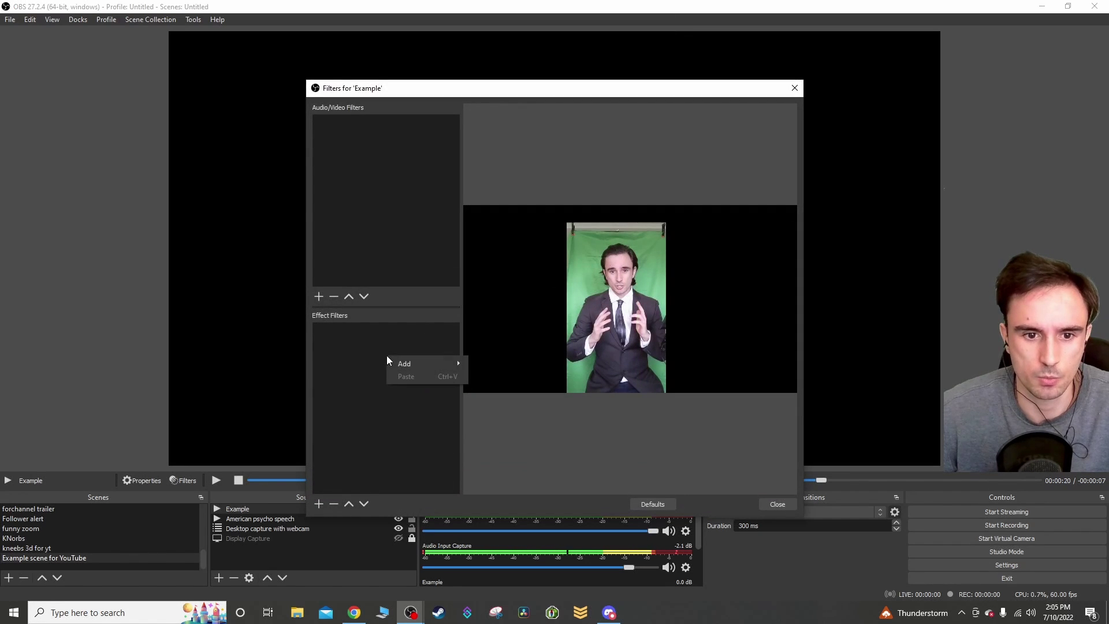
mouse_move(423, 362)
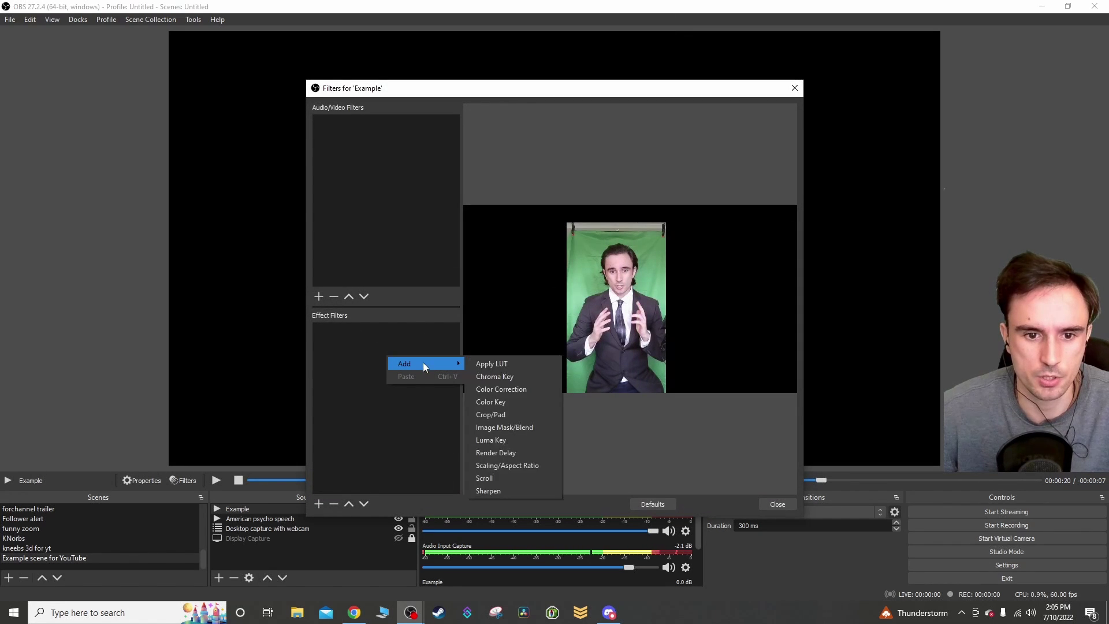
click(497, 378)
click(530, 324)
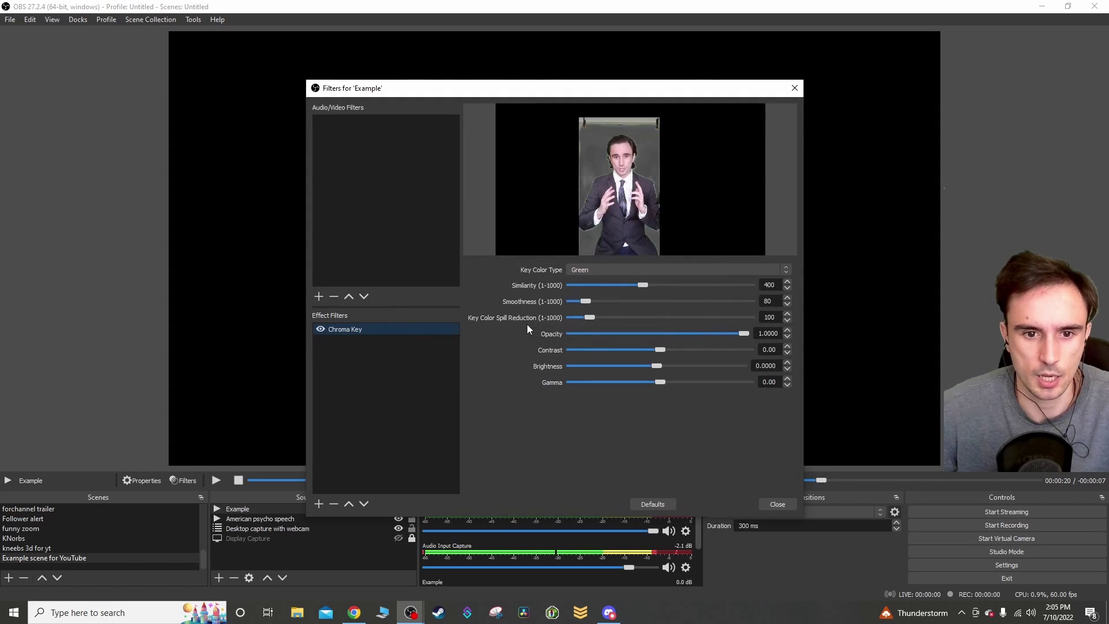
- Tune the Chroma Key to Similarity 458 and Smoothness 56
drag(571, 88, 916, 116)
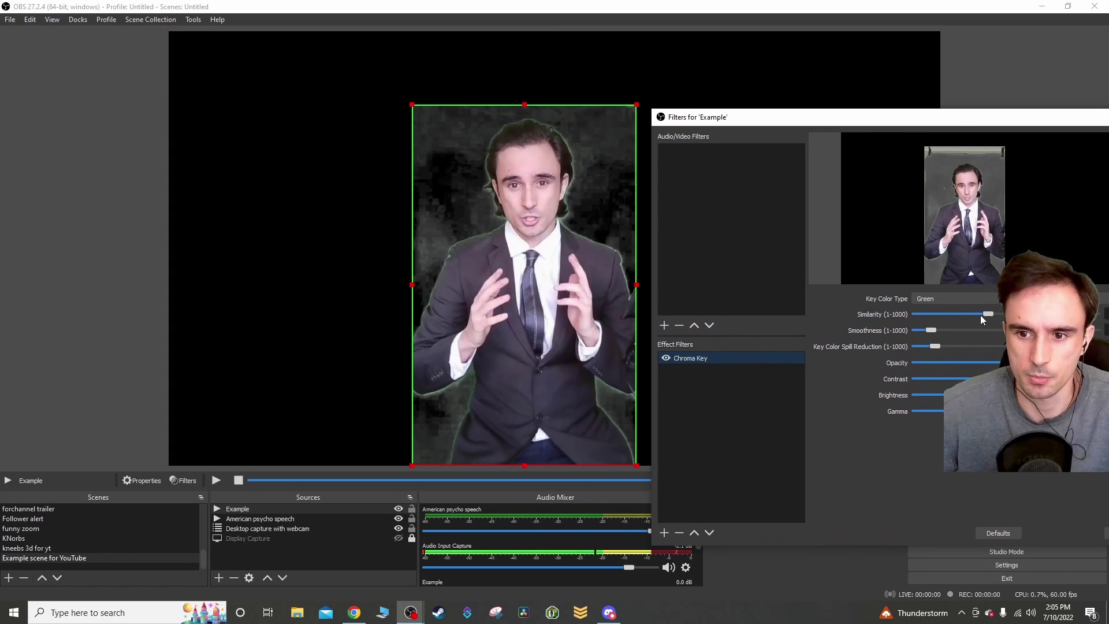
drag(984, 314, 991, 314)
drag(928, 331, 925, 330)
drag(992, 314, 1000, 316)
drag(936, 118, 653, 164)
- Restart the Example clip, pause it about one second in, and launch Streamer.bot
click(835, 579)
click(726, 315)
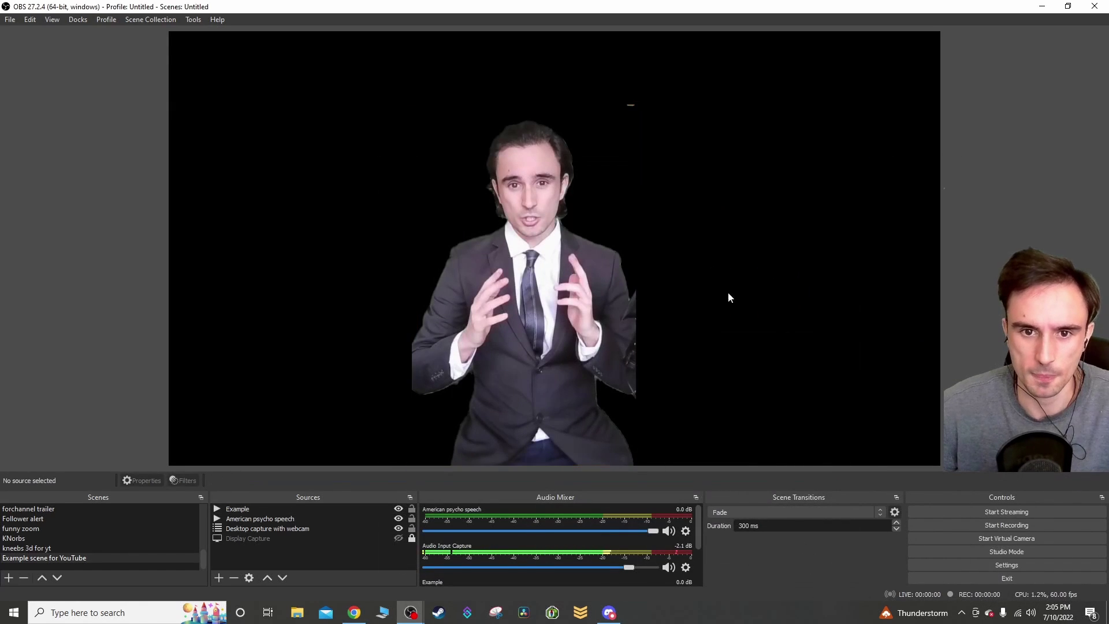
click(533, 342)
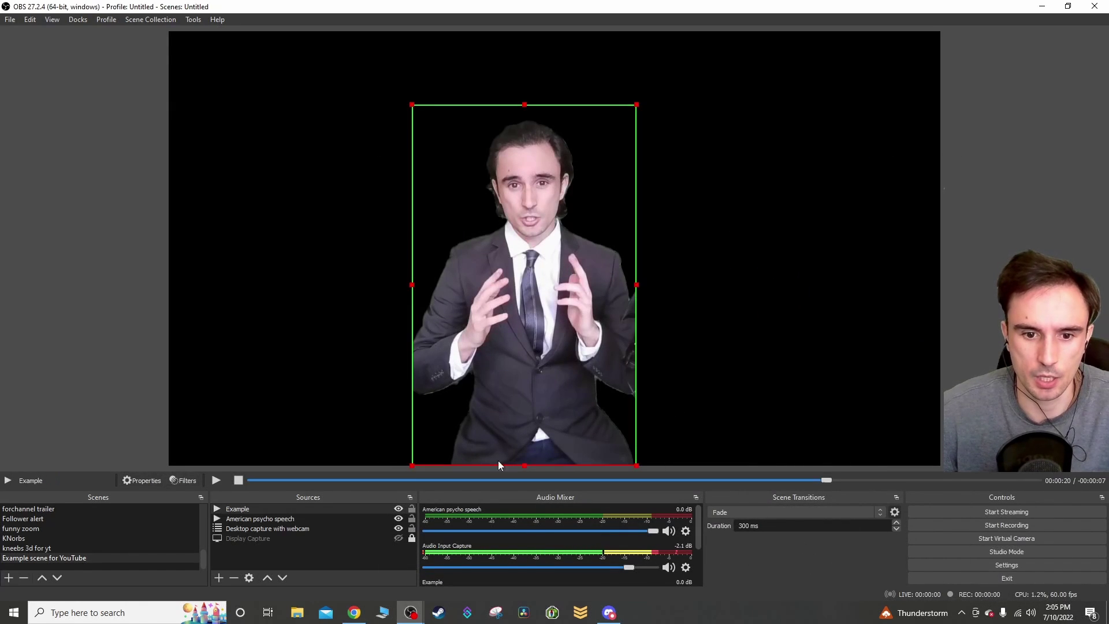
click(257, 343)
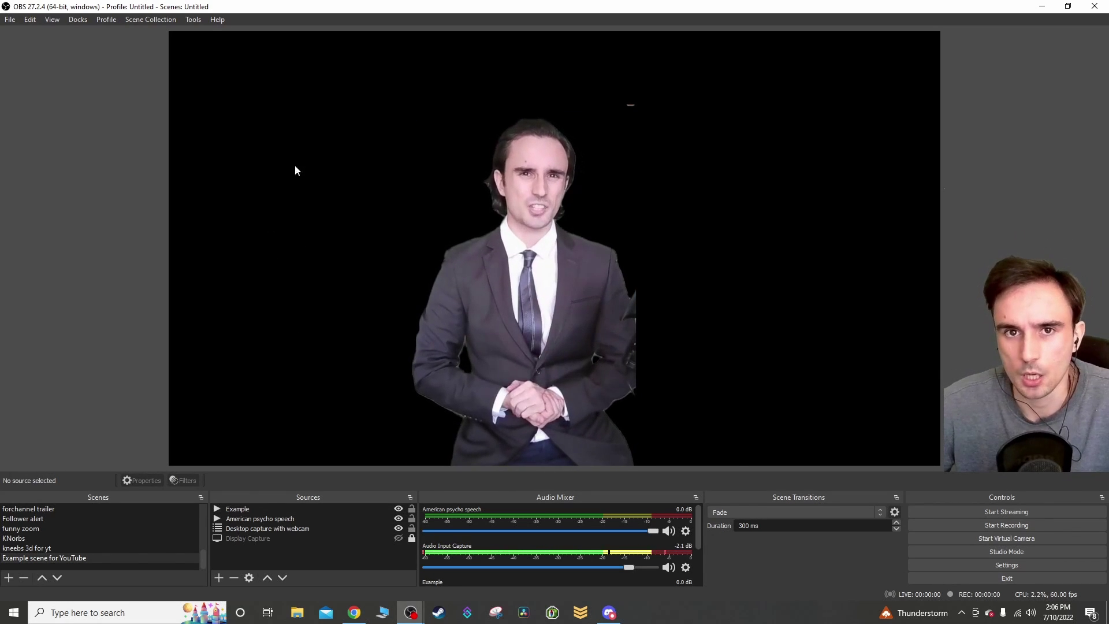
click(512, 300)
click(217, 482)
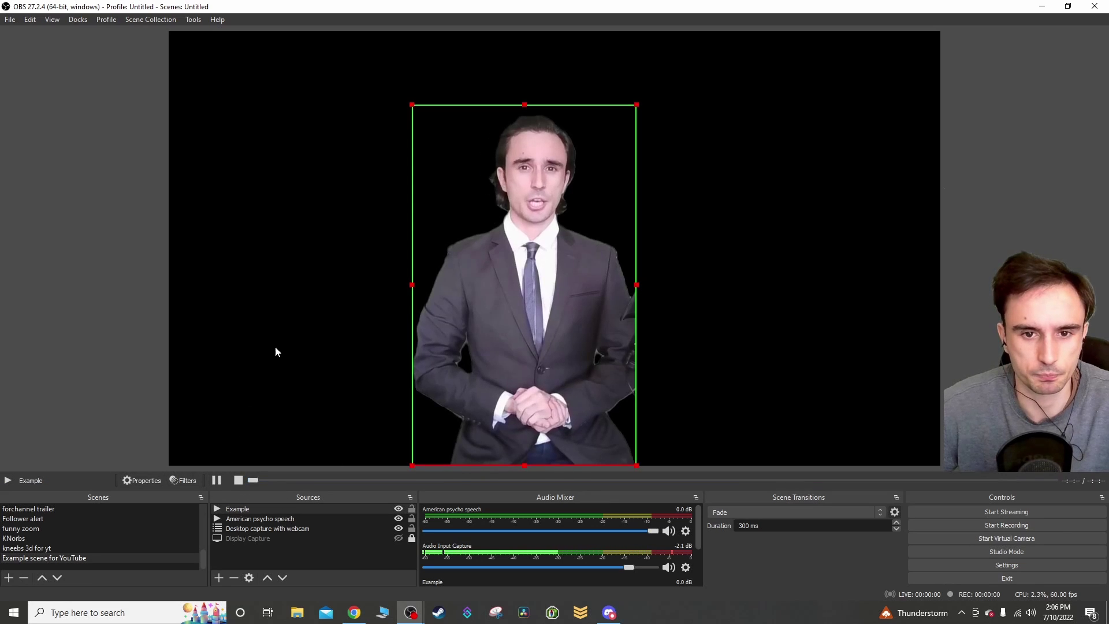
click(216, 481)
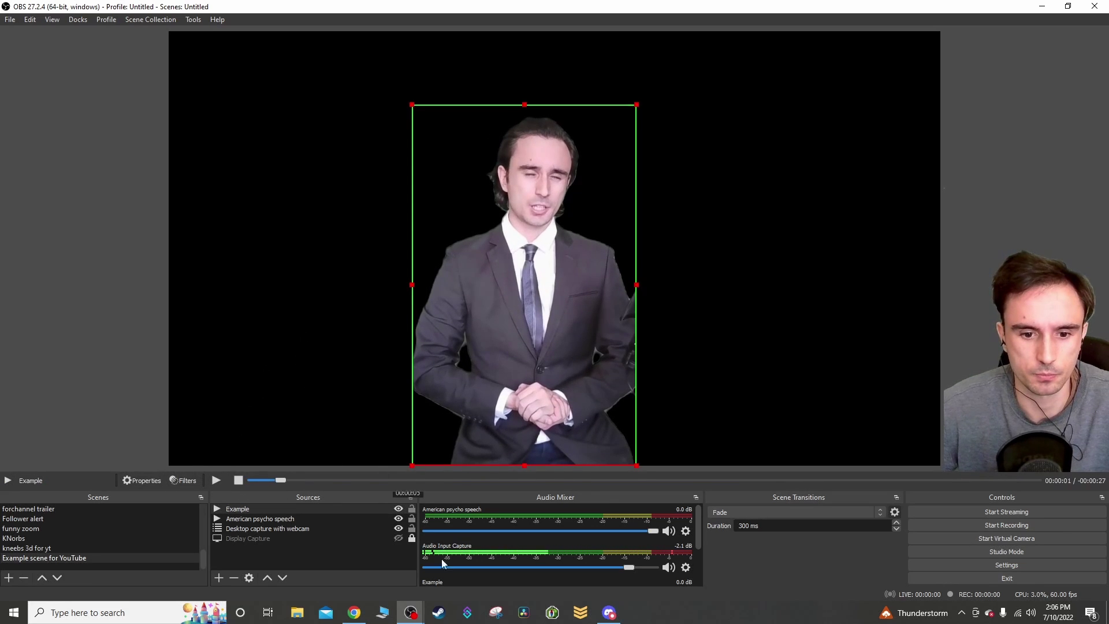
click(467, 620)
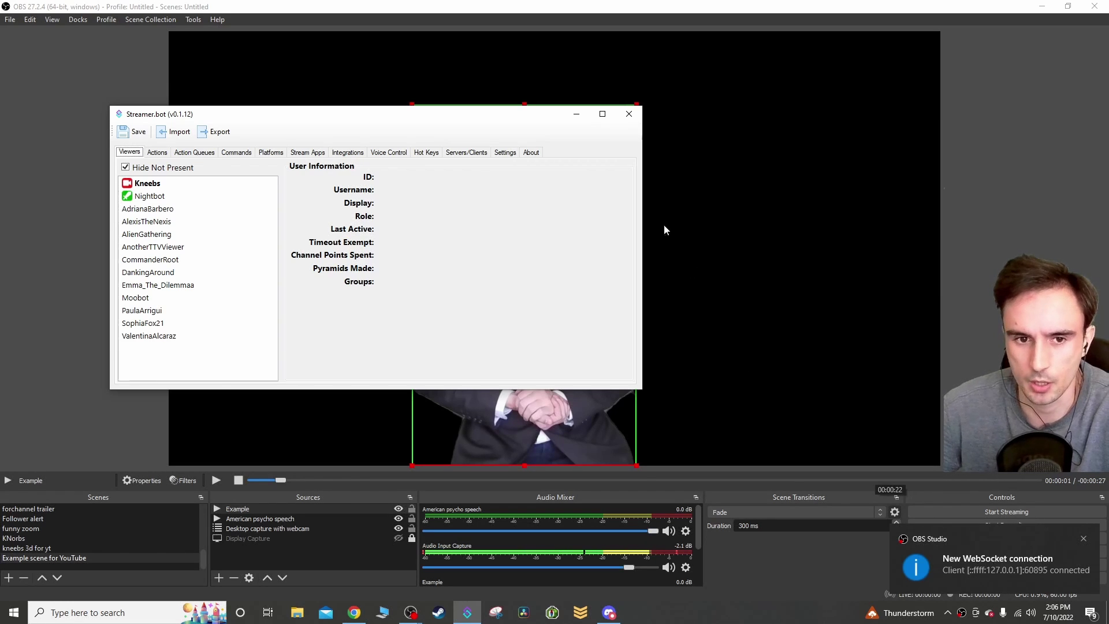
drag(327, 120, 624, 75)
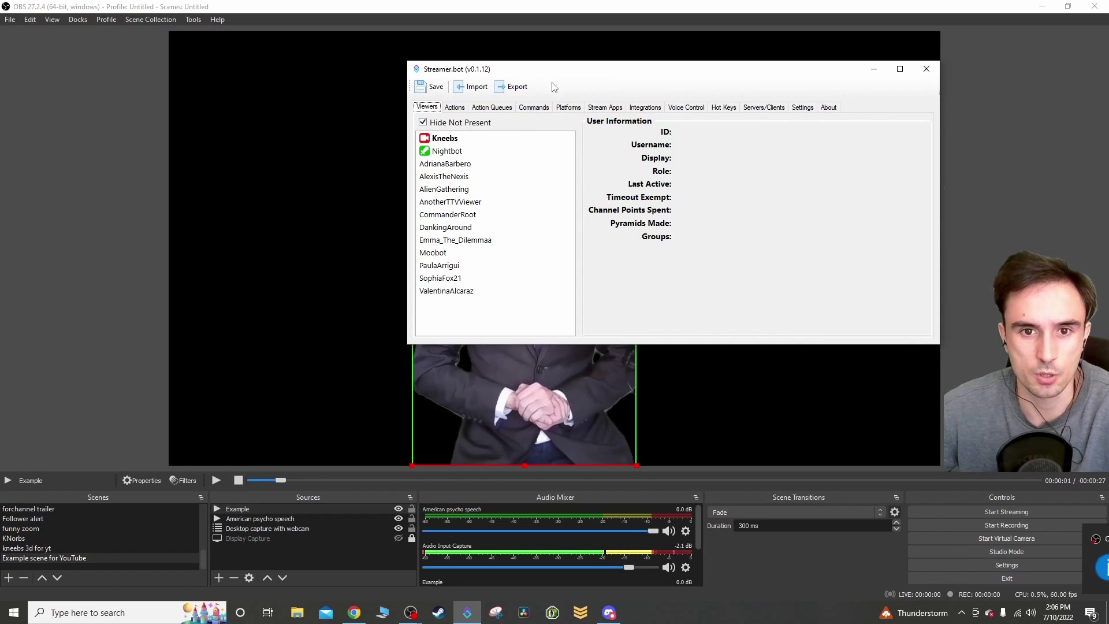
drag(561, 74, 640, 69)
click(534, 103)
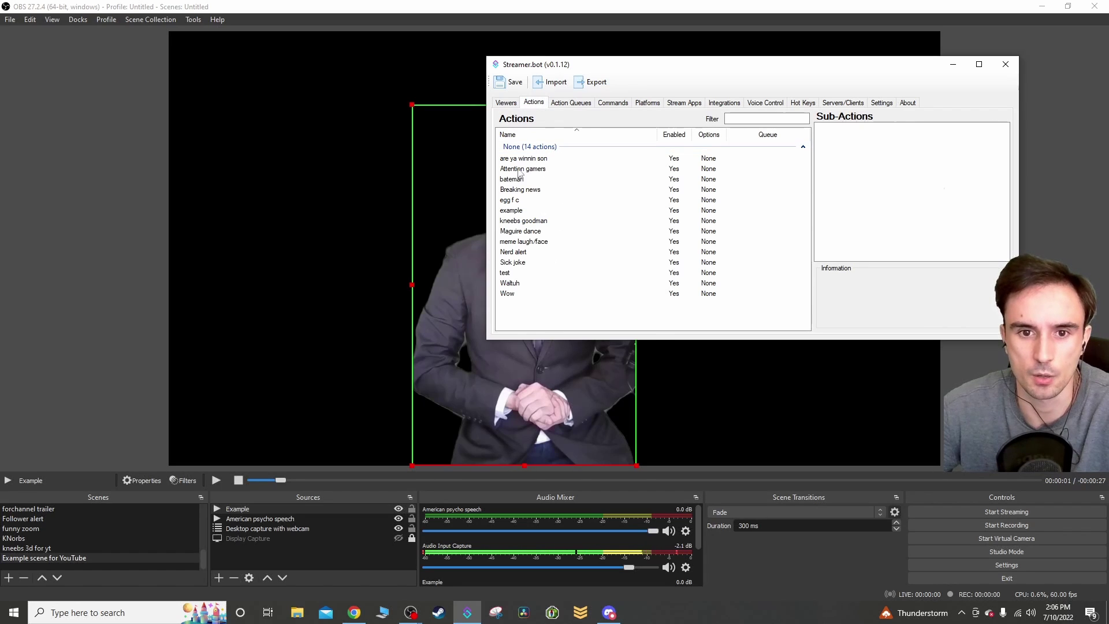
right_click(541, 307)
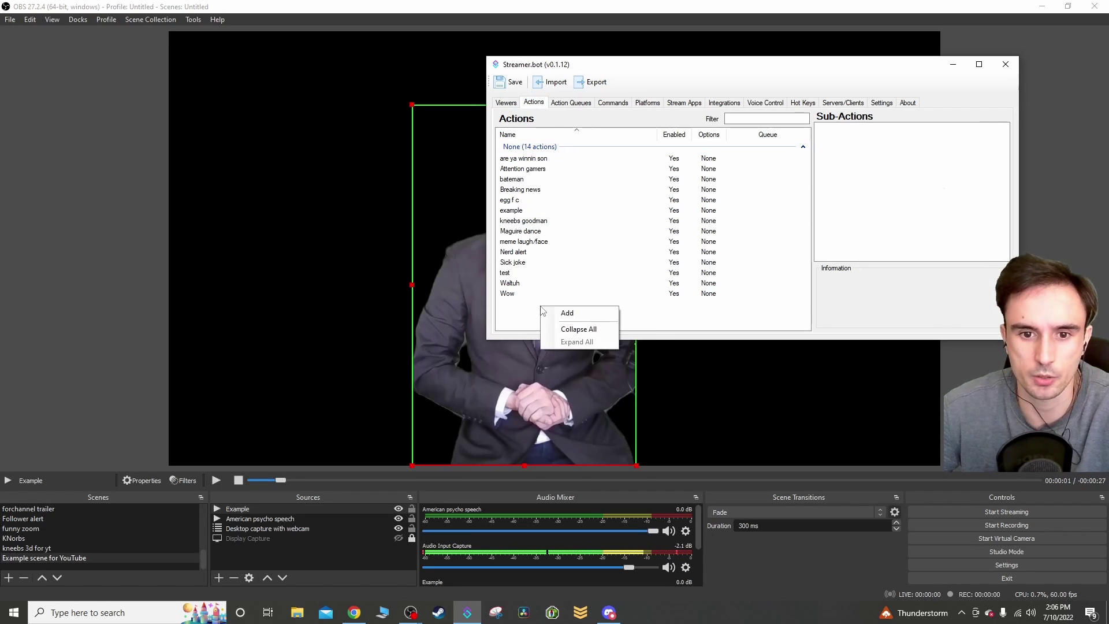
click(572, 315)
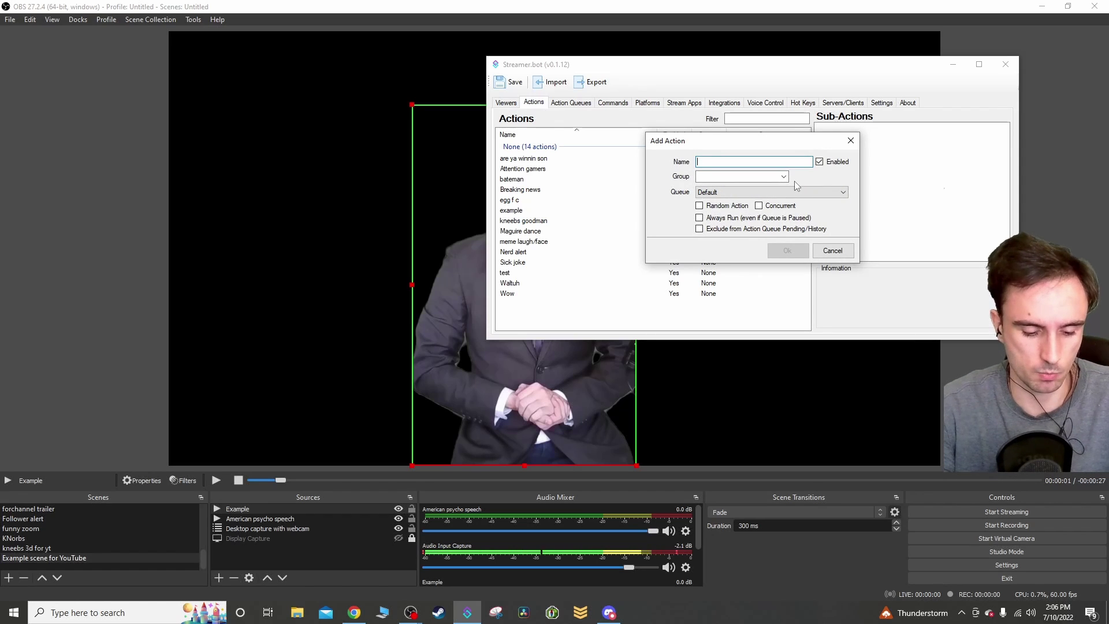
text(Example)
key(BackSpace)
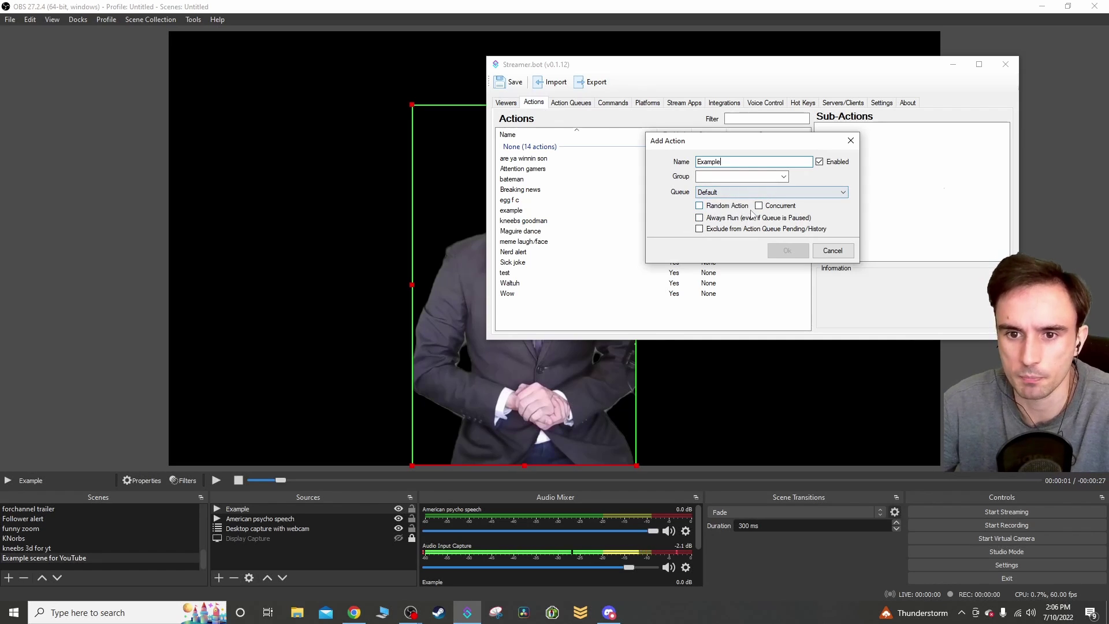
click(851, 140)
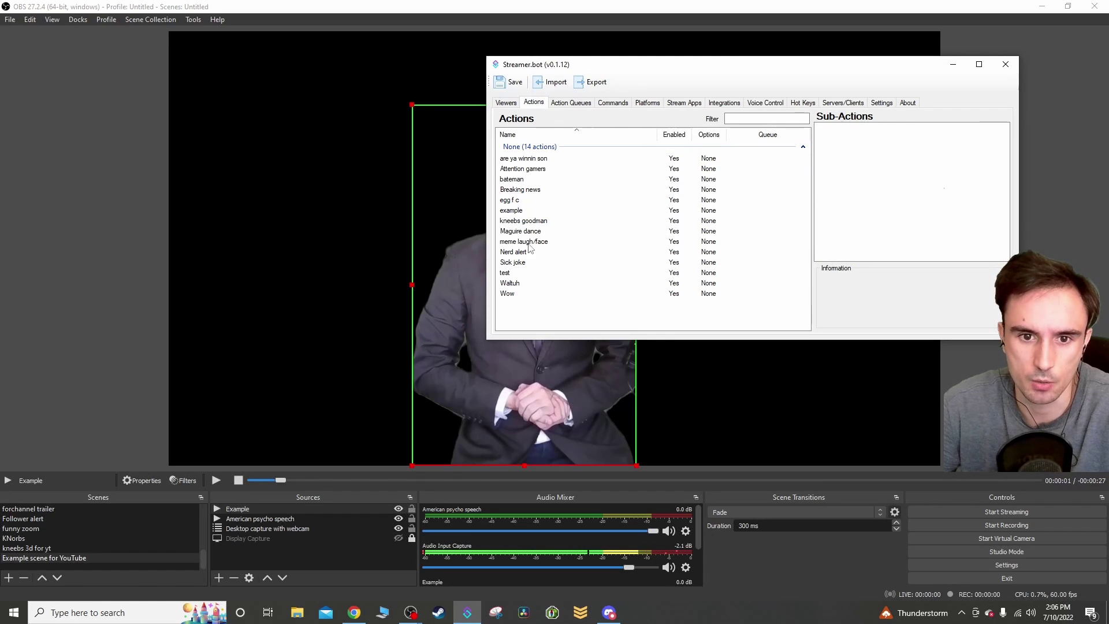
- Delete the old 'example' action in Streamer.bot
right_click(524, 211)
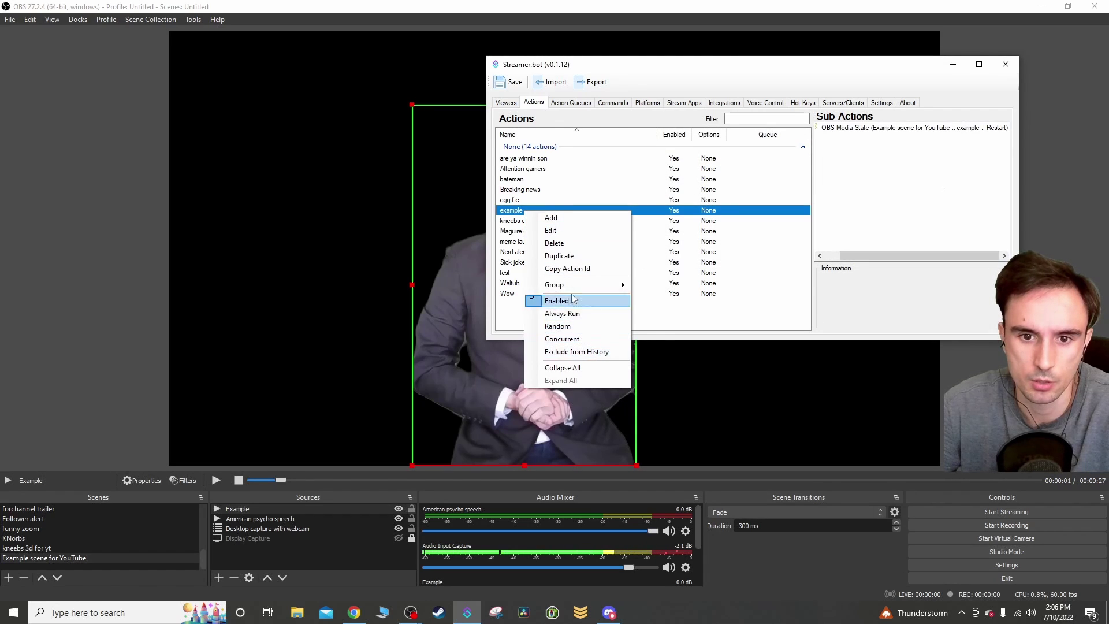
click(555, 244)
click(786, 225)
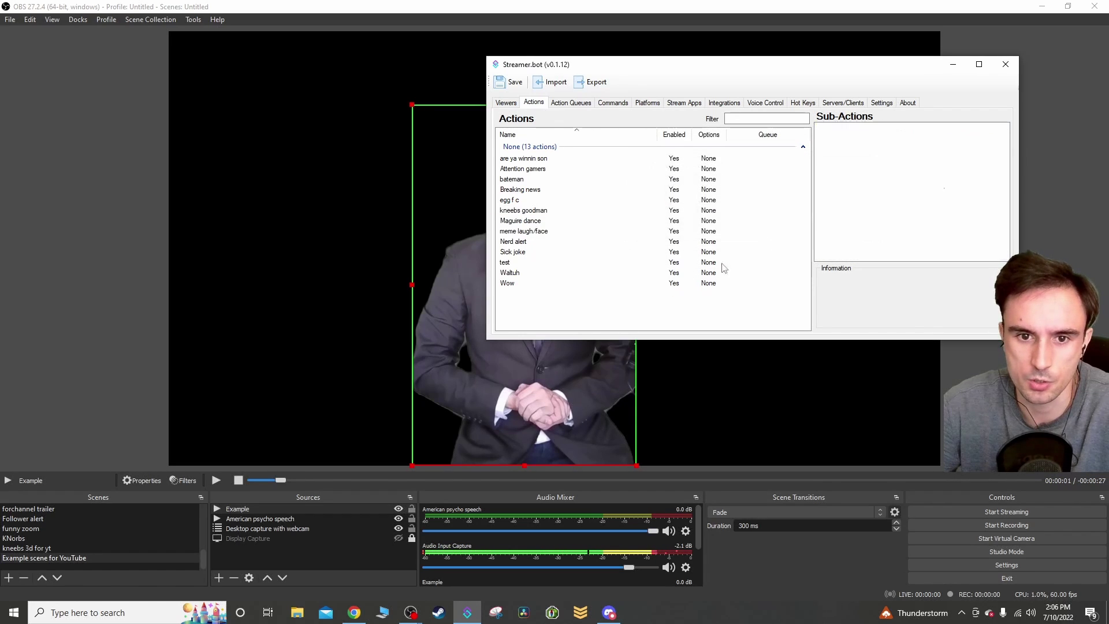
- Create a new empty action named 'example'
right_click(547, 299)
click(577, 304)
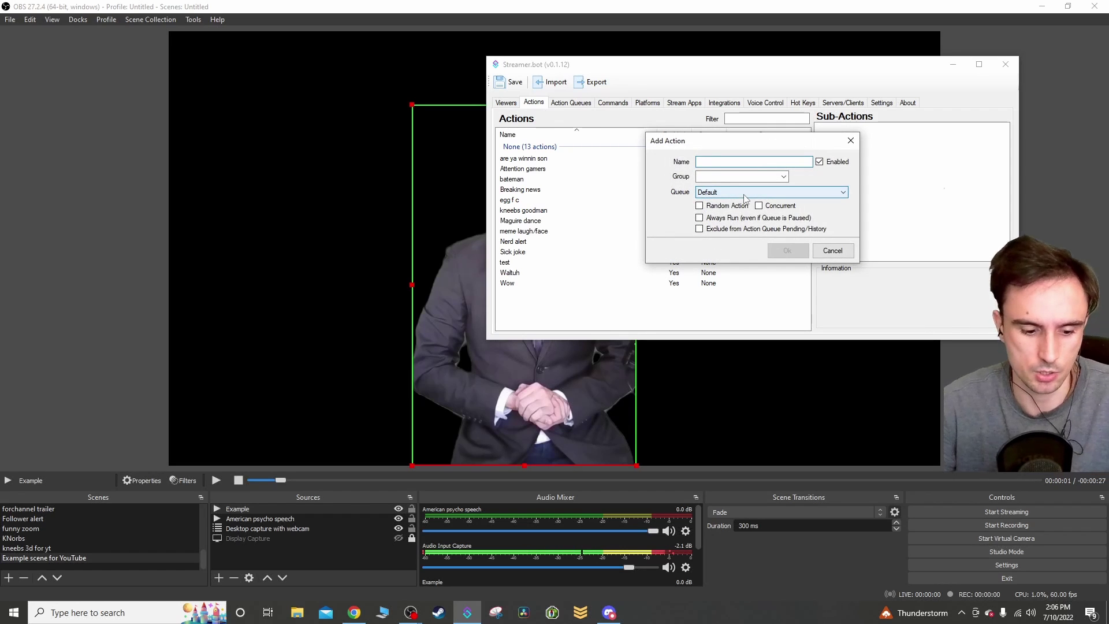
text(example)
key(BackSpace)
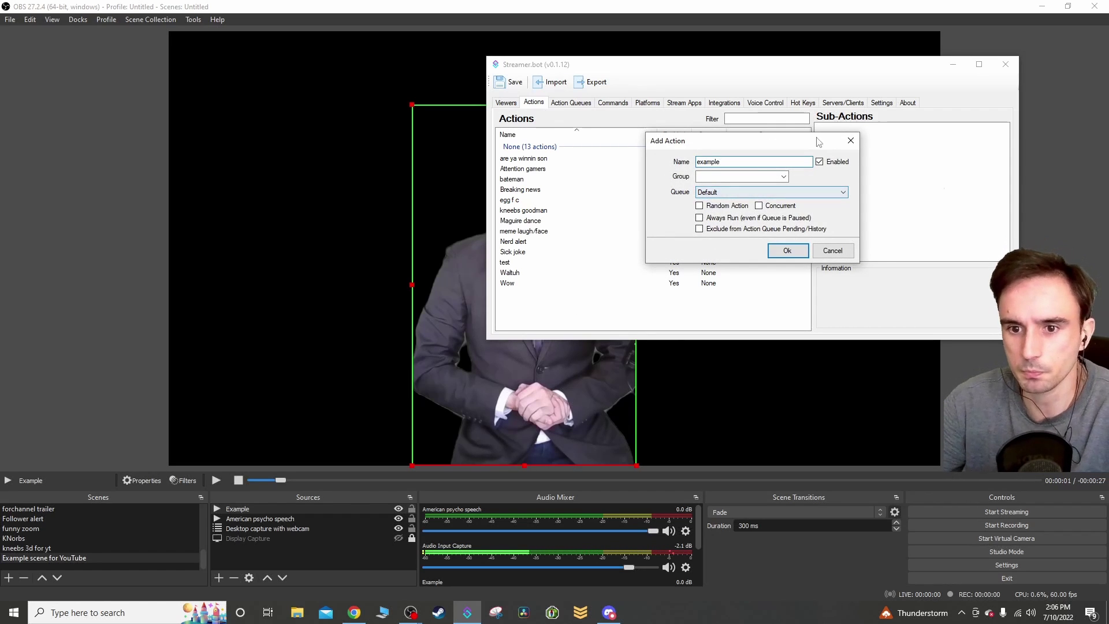
click(787, 252)
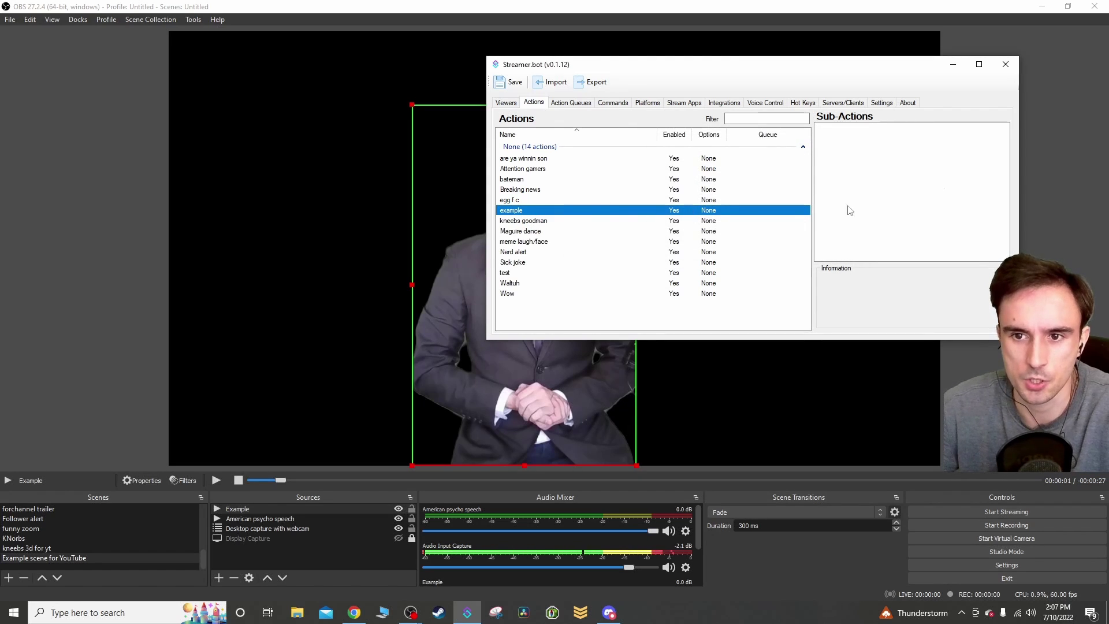
- Add an OBS Set Media State sub-action to the example action
right_click(867, 166)
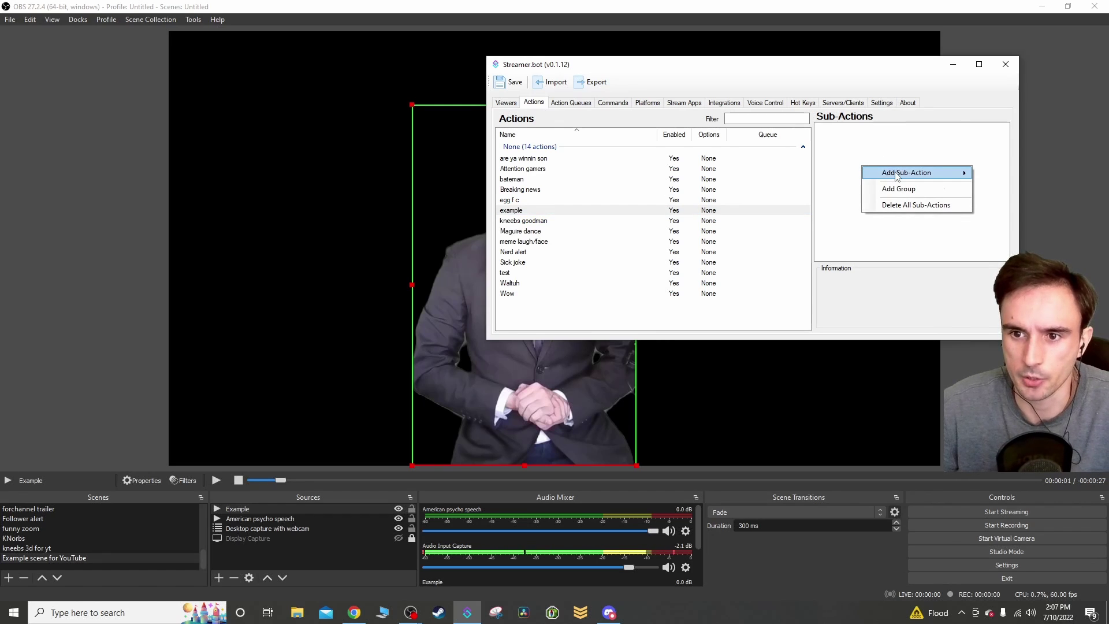
mouse_move(897, 175)
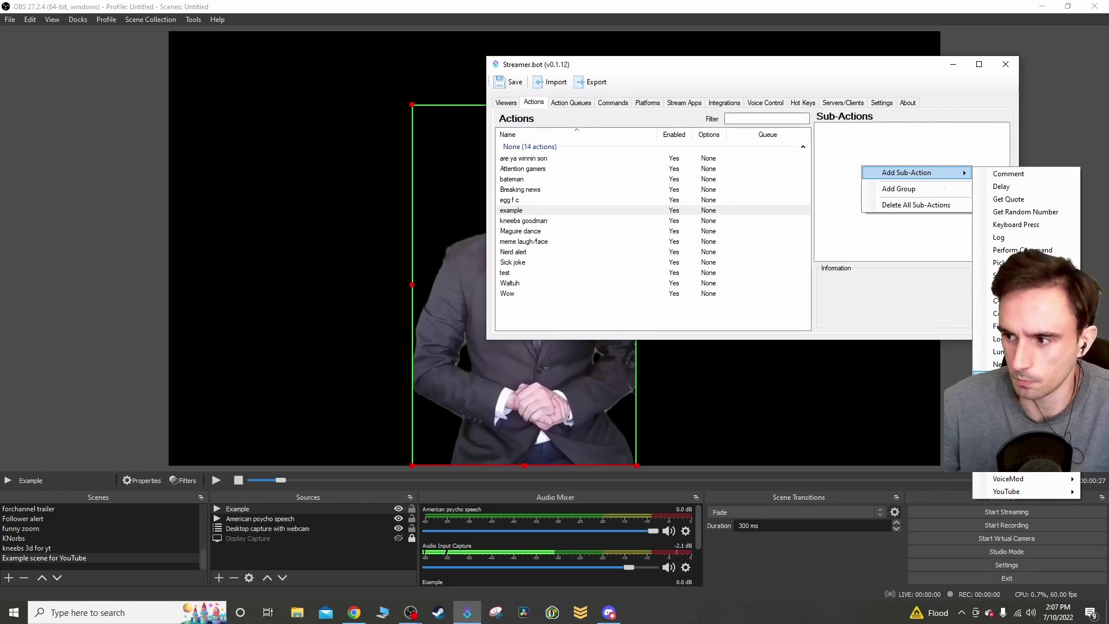
drag(810, 65, 409, 76)
right_click(478, 178)
mouse_move(523, 184)
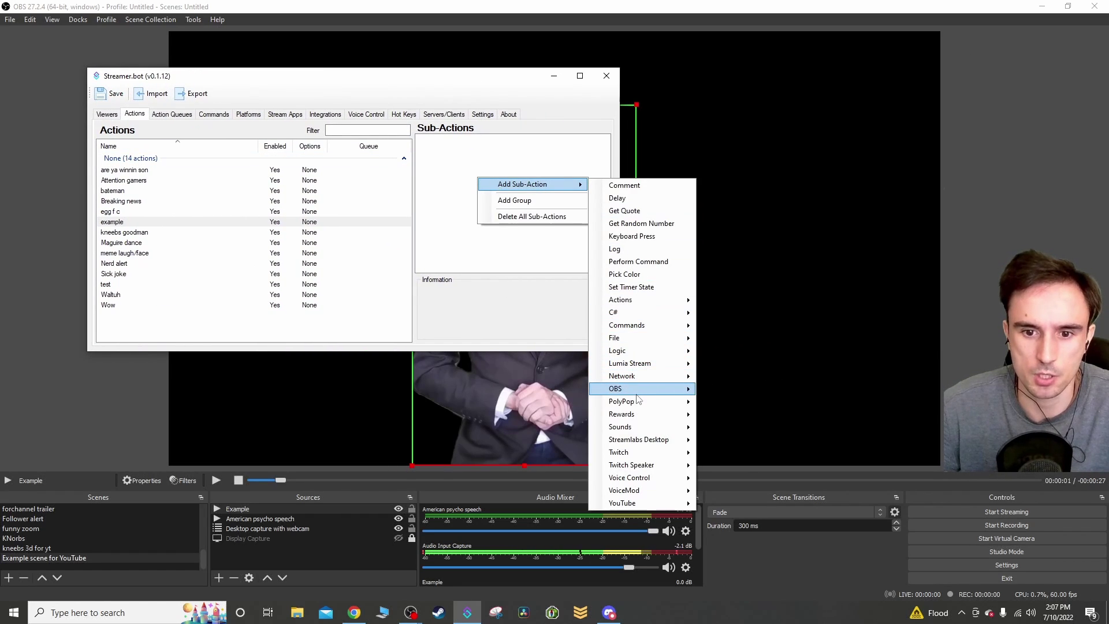
mouse_move(637, 394)
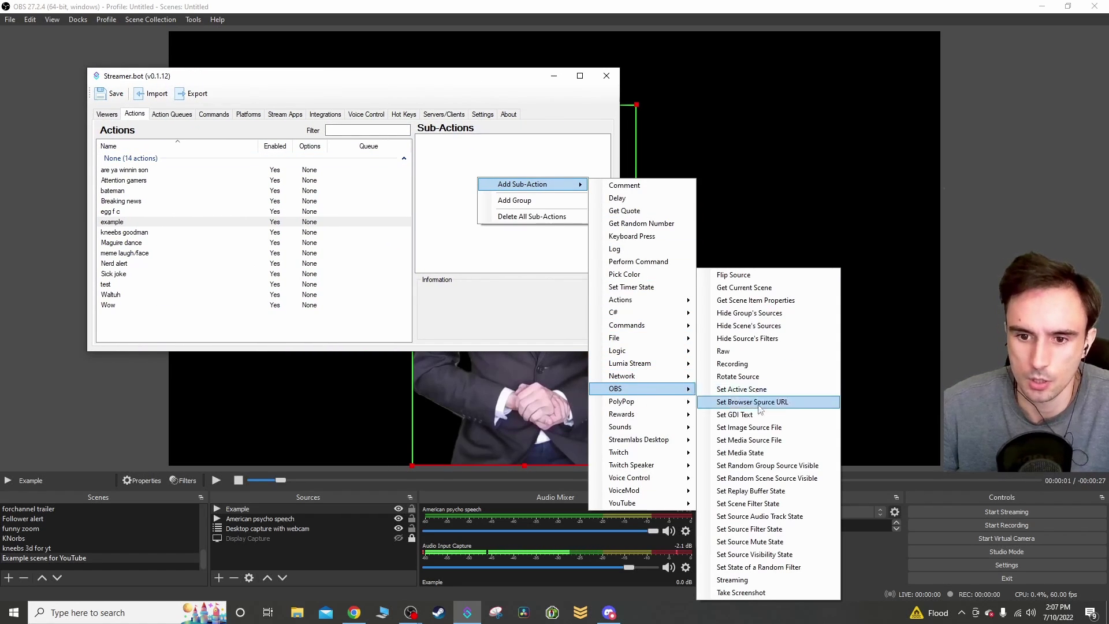
click(757, 454)
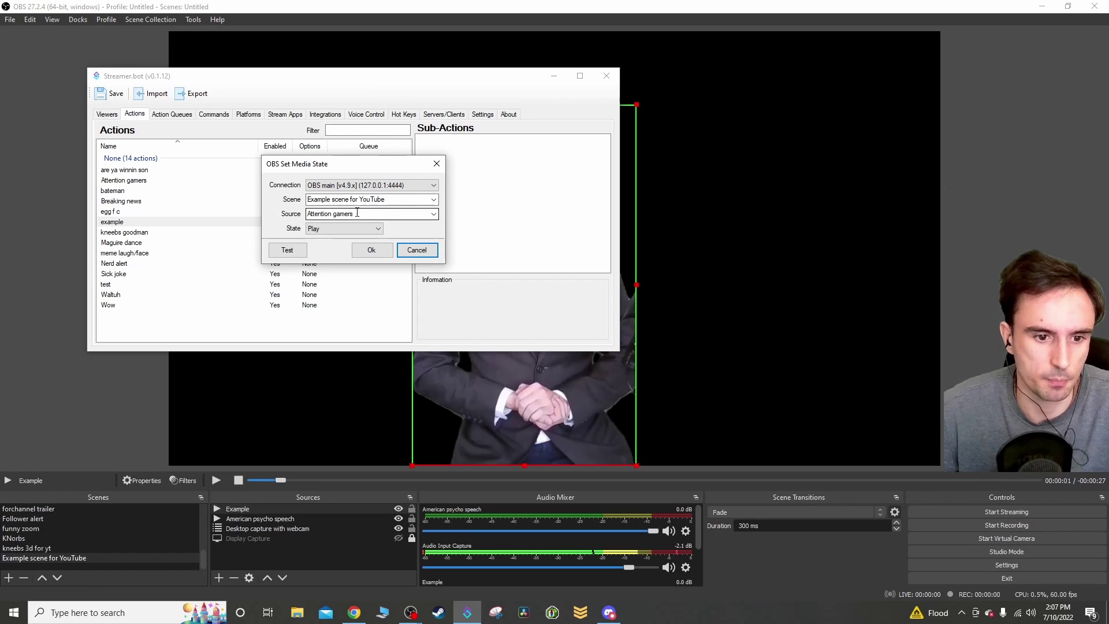
- Target the 'example' source with state Restart, test it, and save the sub-action
click(433, 214)
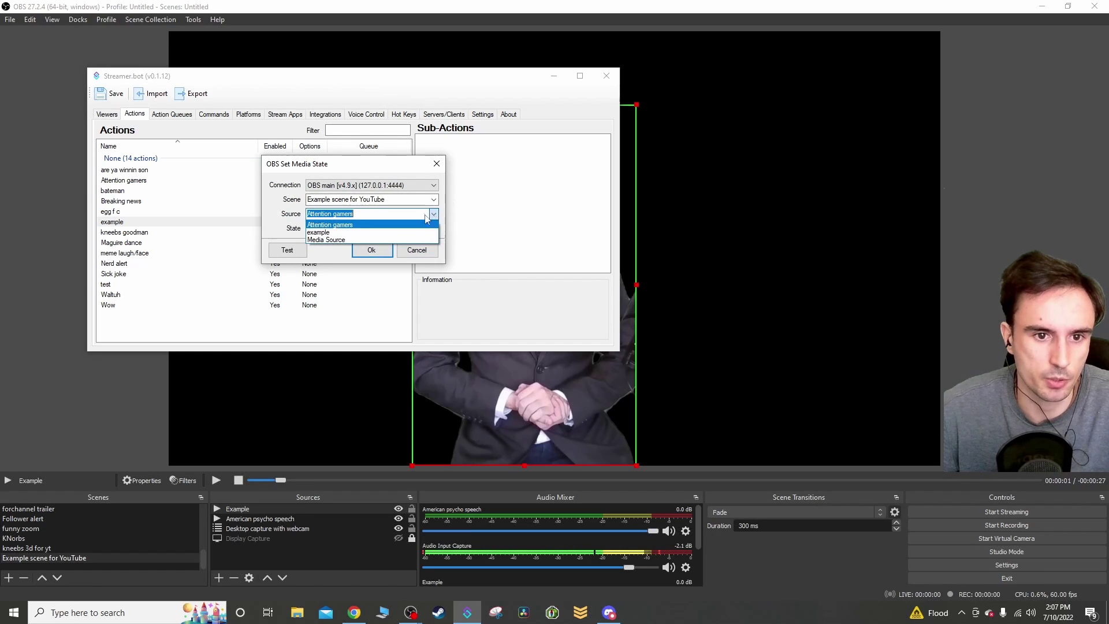
click(335, 235)
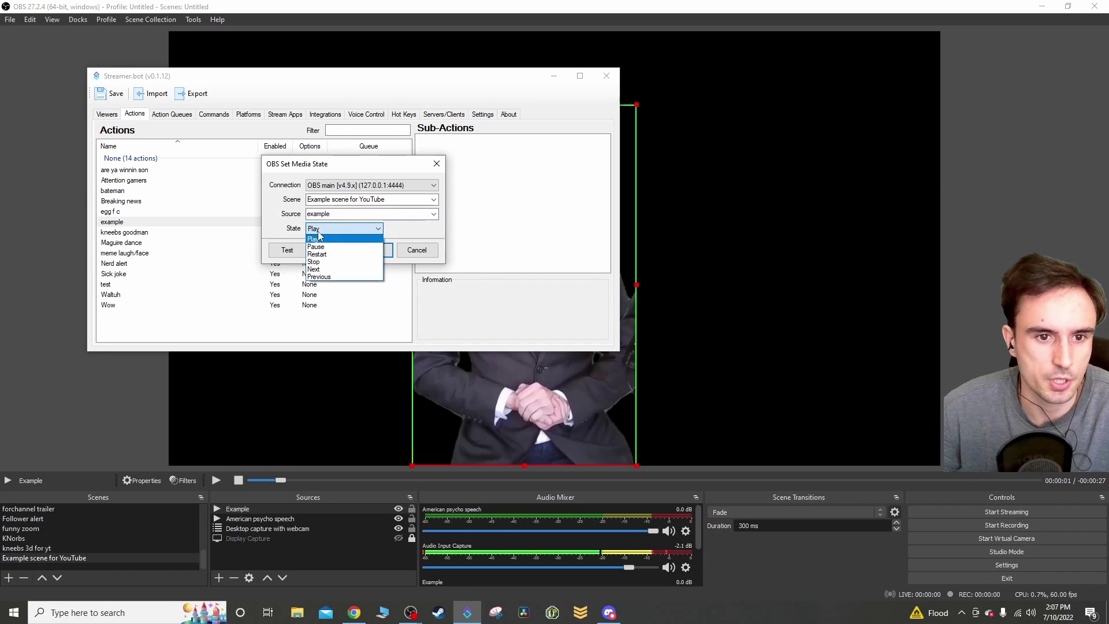
click(332, 254)
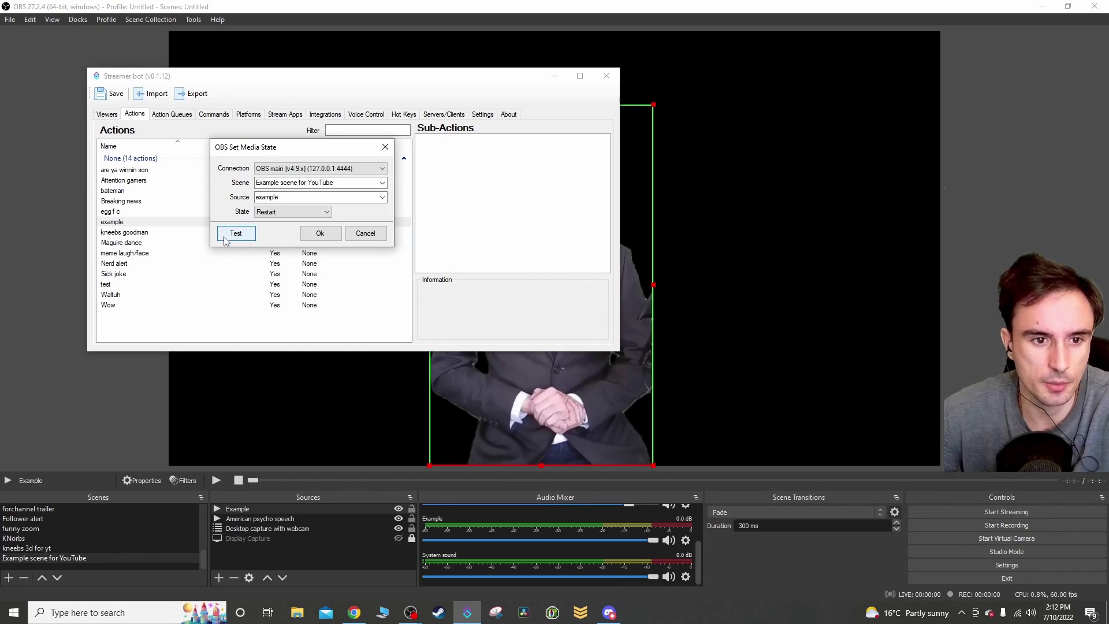
click(234, 237)
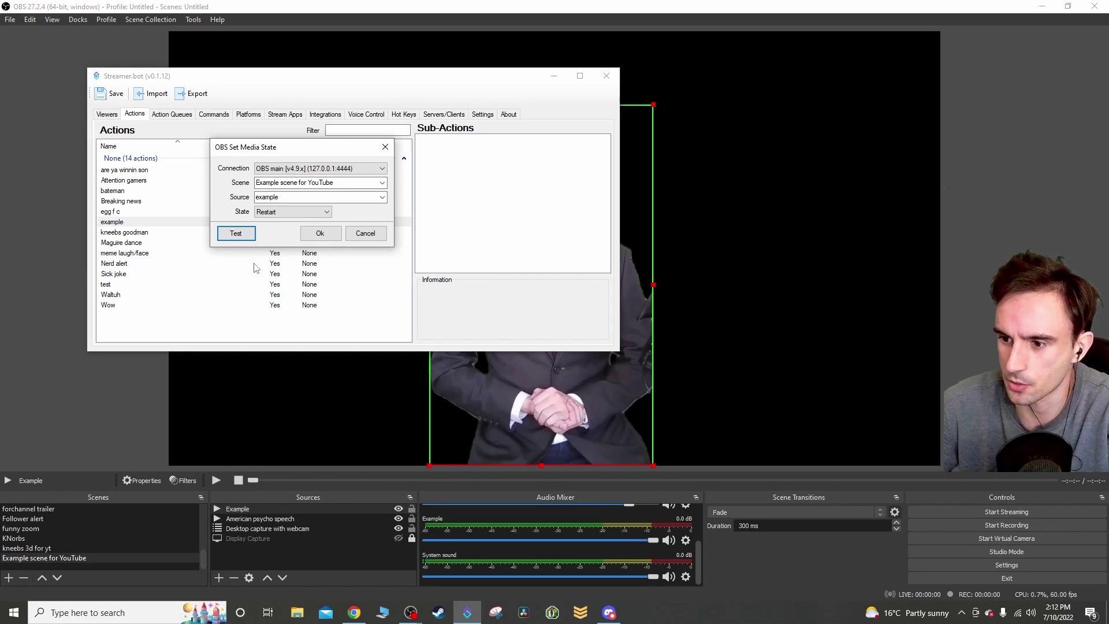
click(236, 234)
click(237, 233)
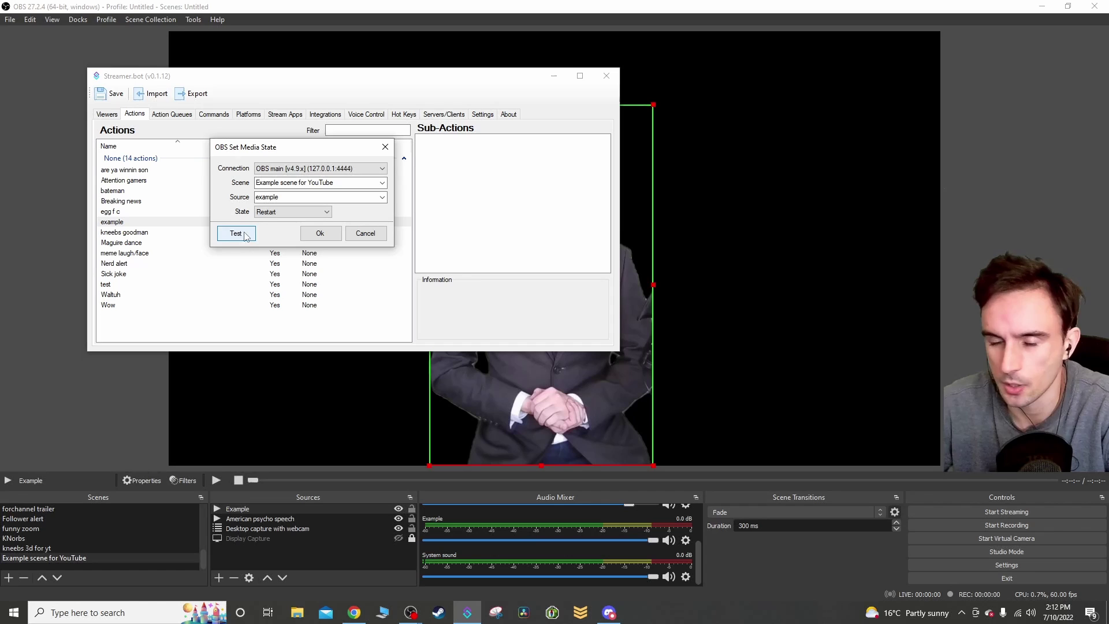
click(321, 234)
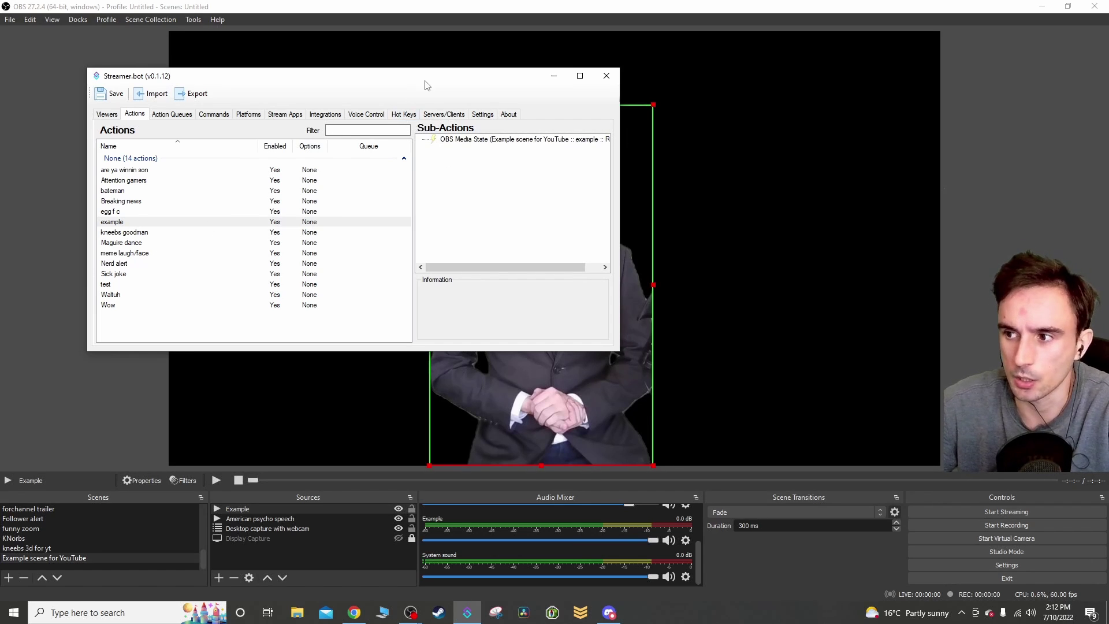
- Delete the 'example' channel point reward from Twitch under Platforms > Twitch
drag(324, 75, 348, 141)
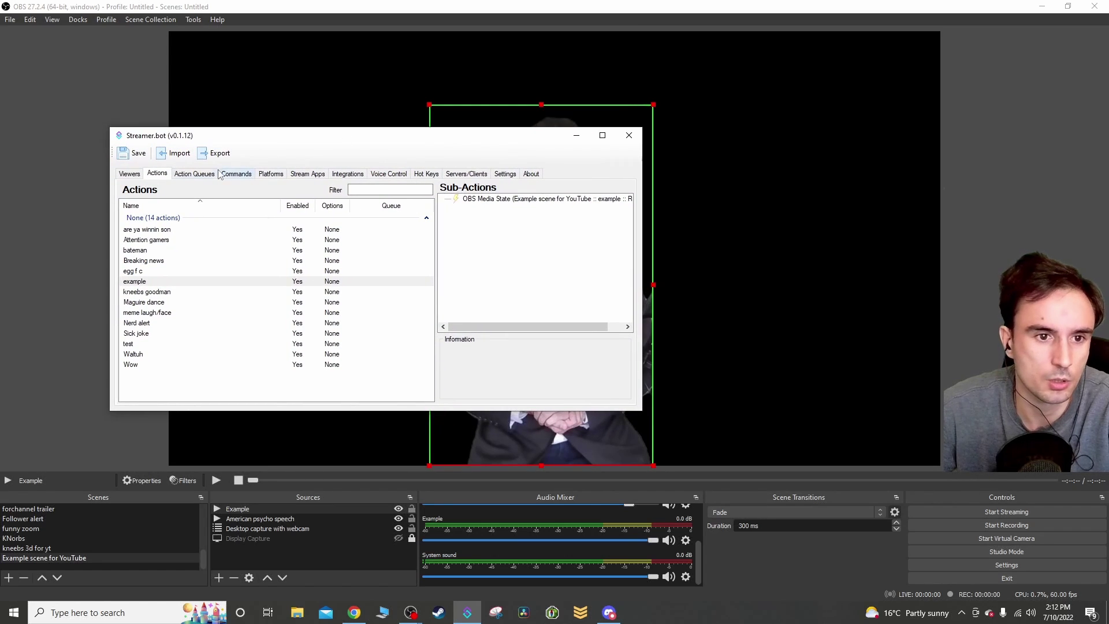
click(268, 176)
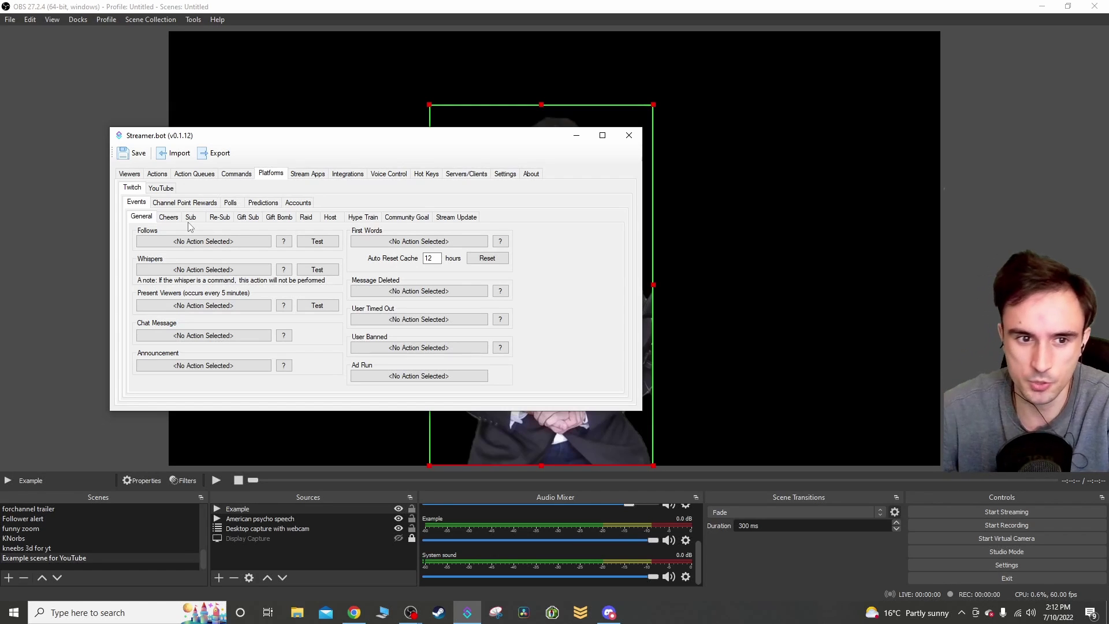
click(201, 204)
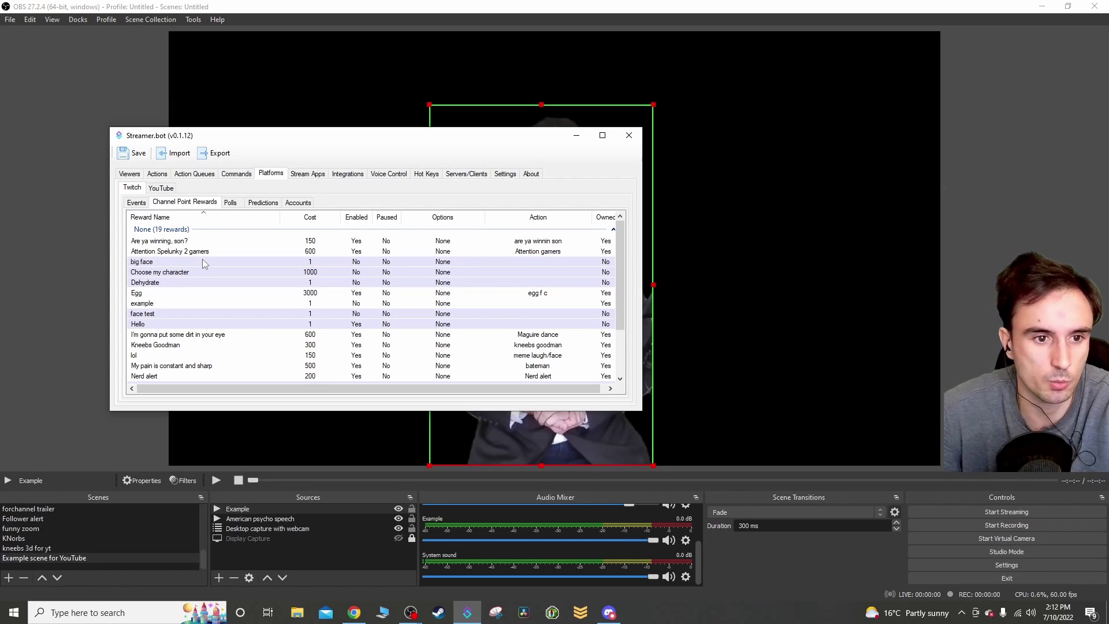
scroll(193, 291, down, 2)
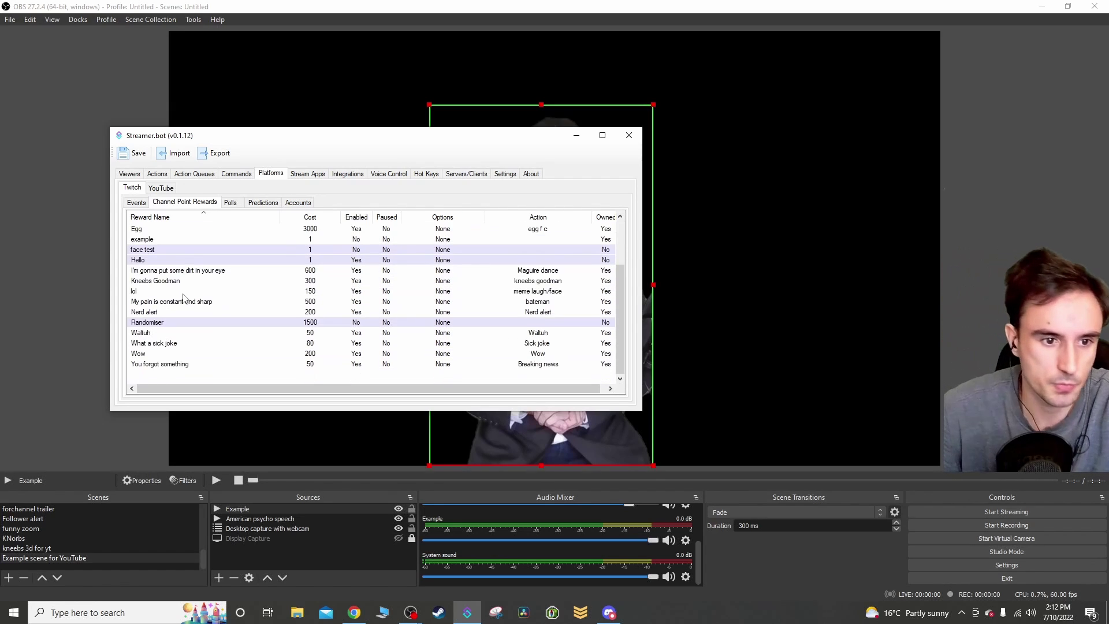
scroll(193, 324, up, 3)
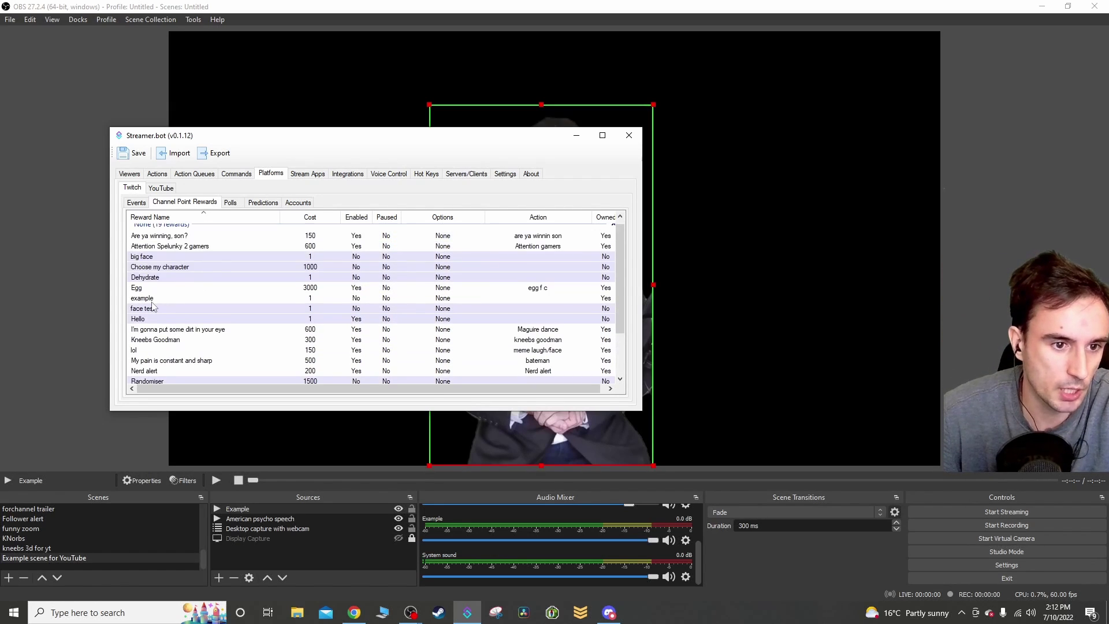
right_click(152, 300)
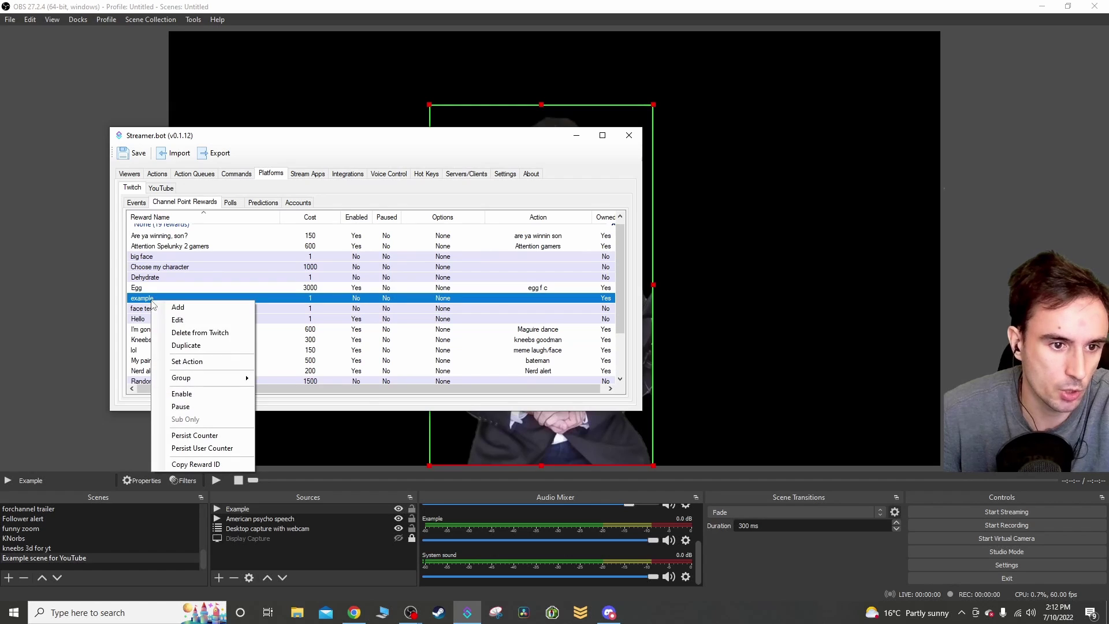
click(208, 333)
scroll(202, 323, down, 2)
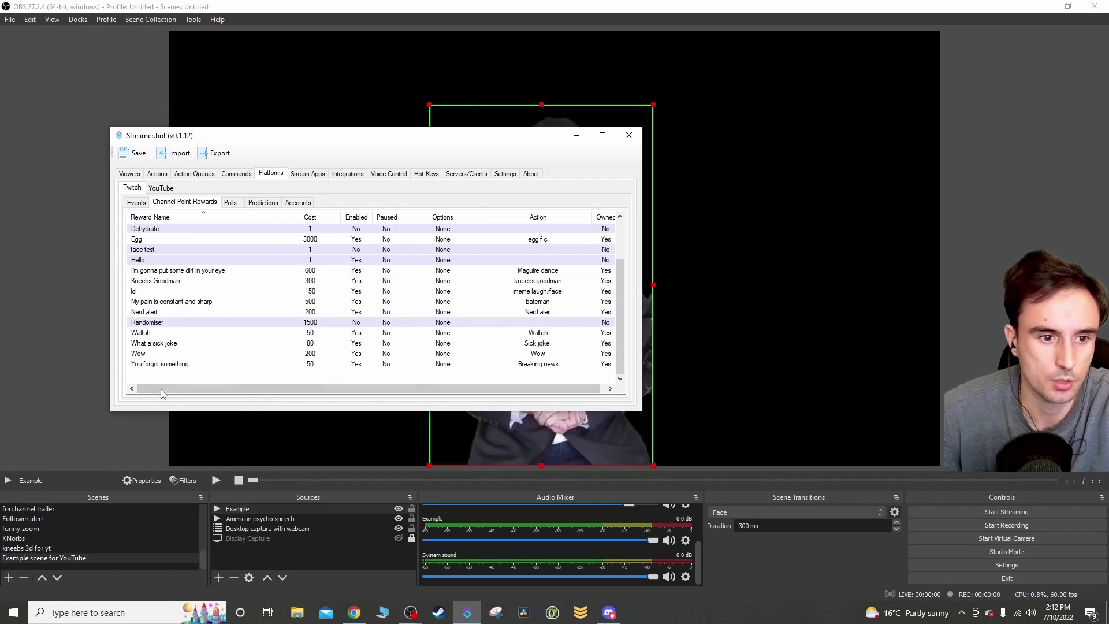
- Add a new channel reward titled 'Example' costing 7
right_click(169, 375)
click(194, 381)
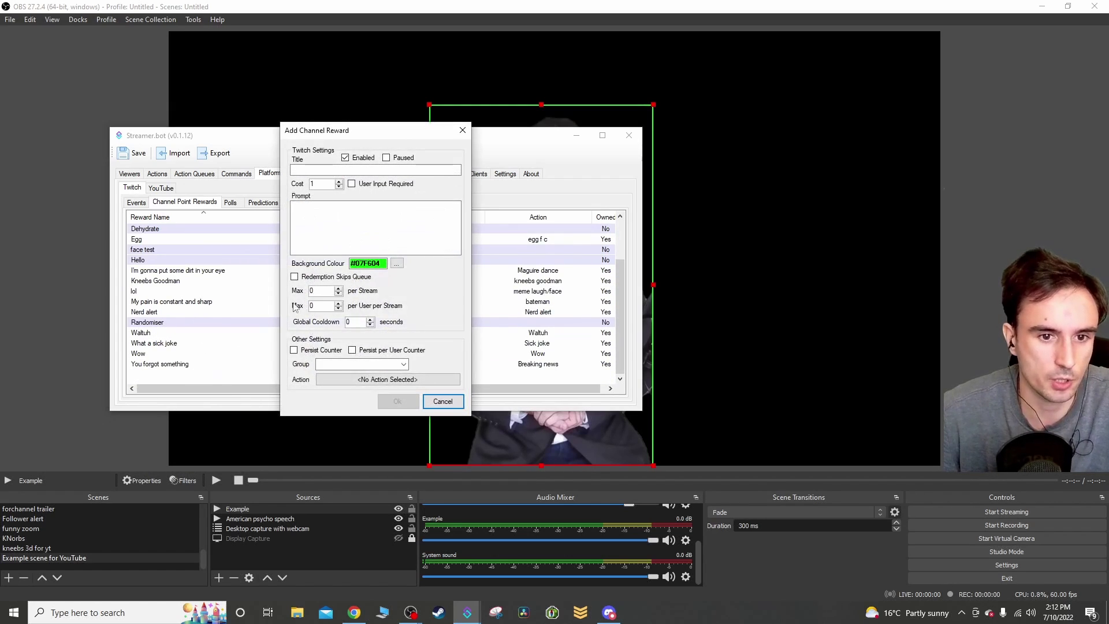
click(329, 170)
text(Example)
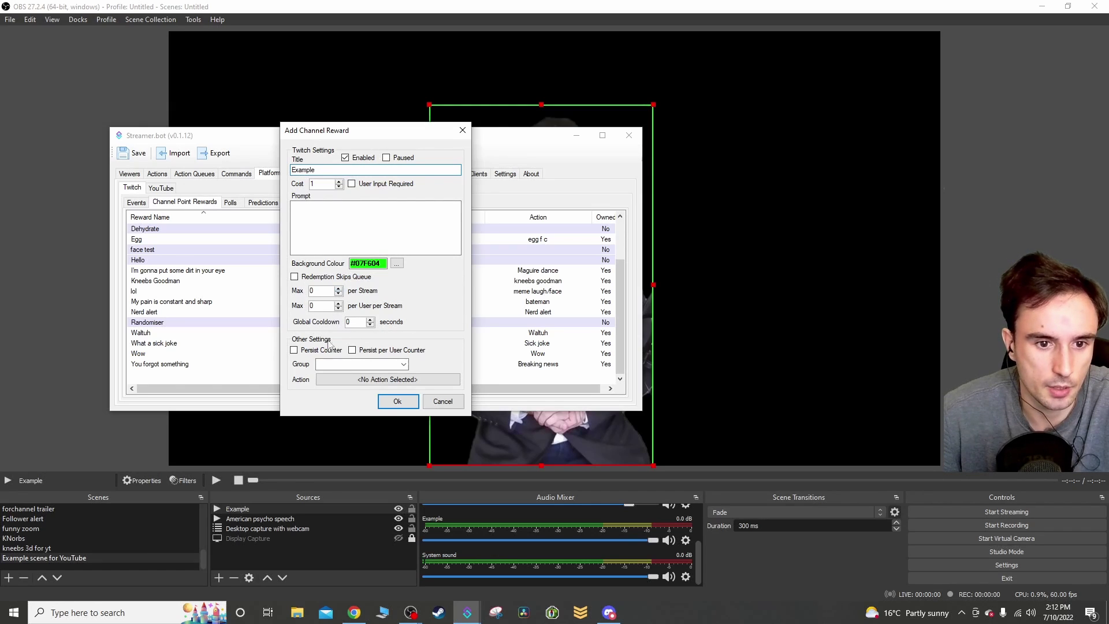
scroll(340, 183, up, 5)
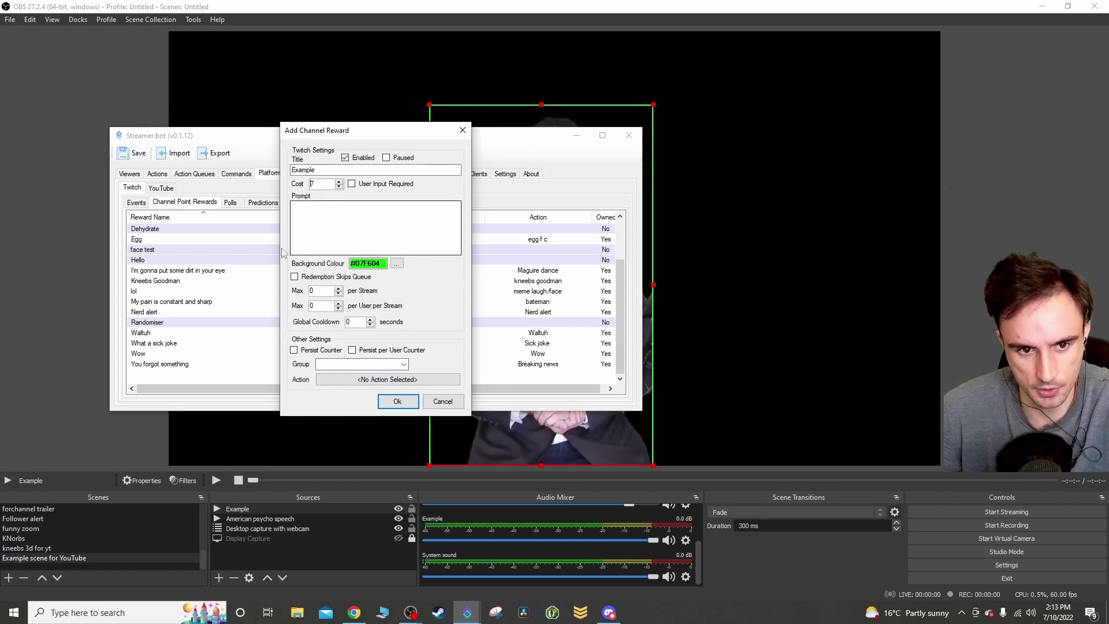
- Link the reward to the 'example' action, save it, and minimize Streamer.bot
click(344, 381)
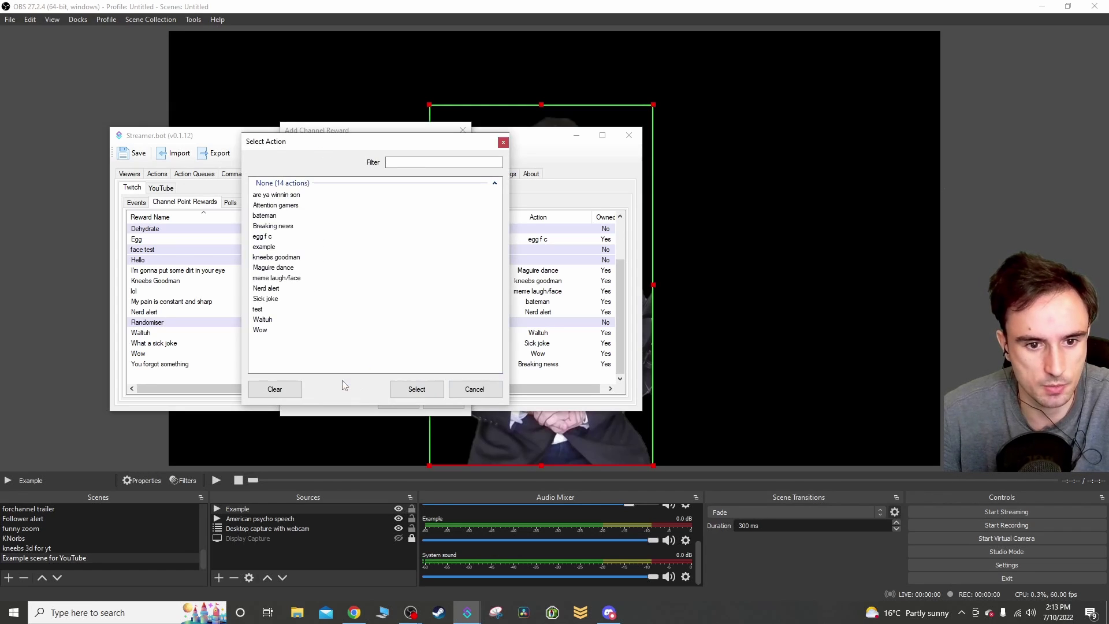
click(471, 389)
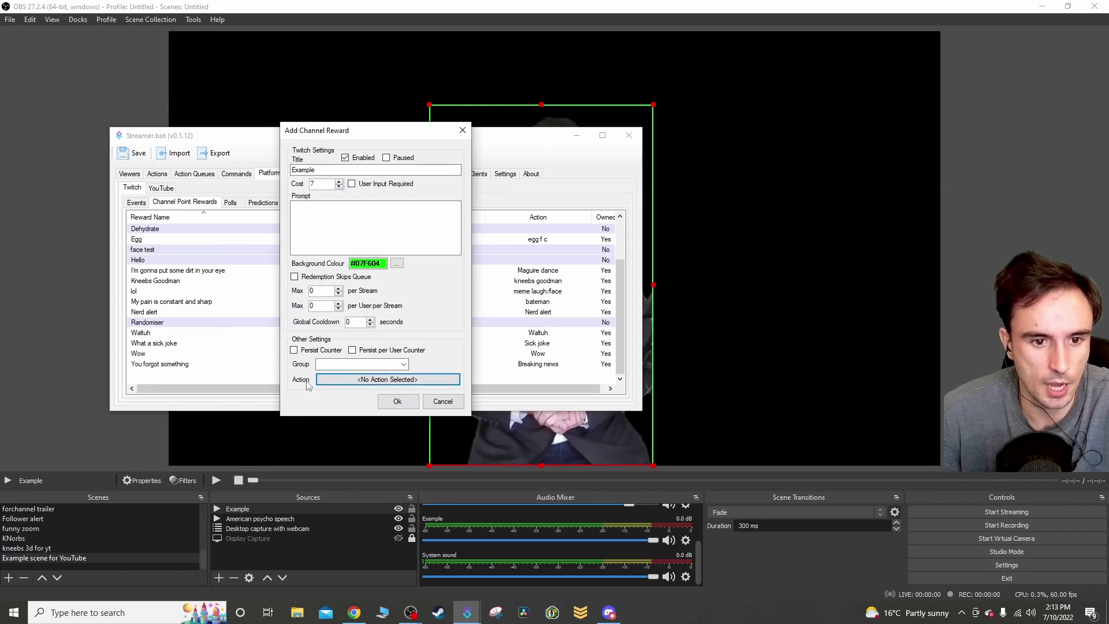
click(382, 382)
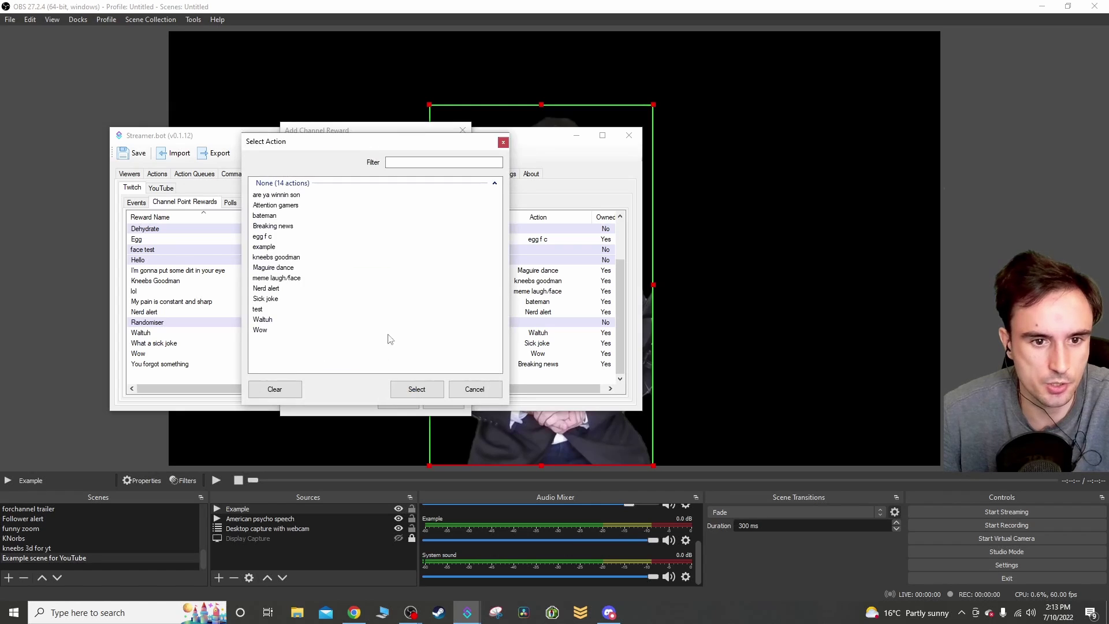
click(268, 247)
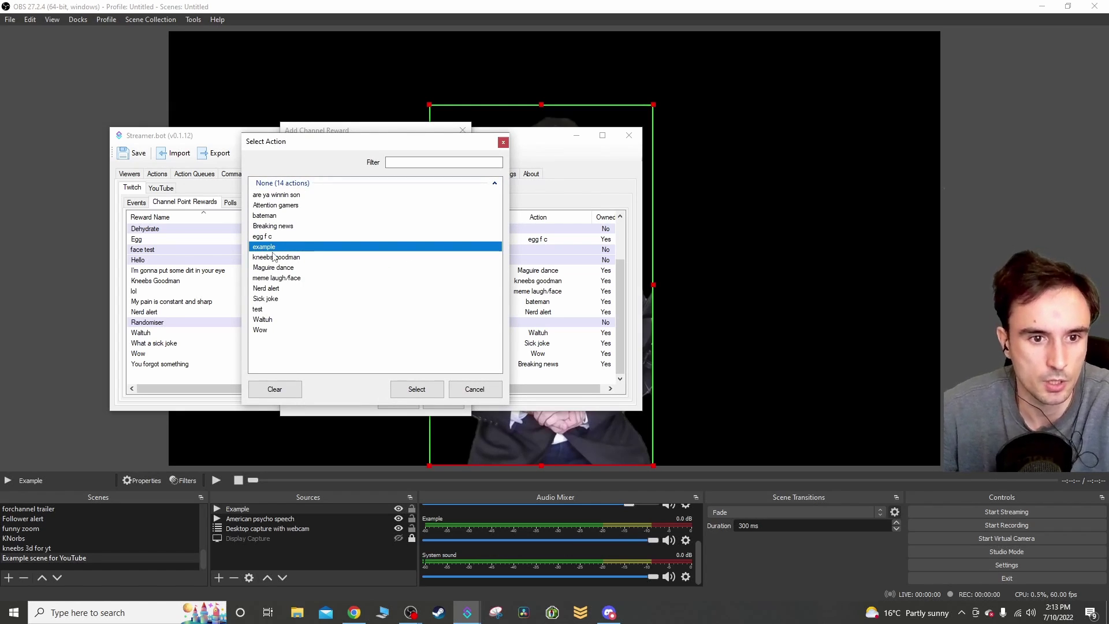
click(417, 390)
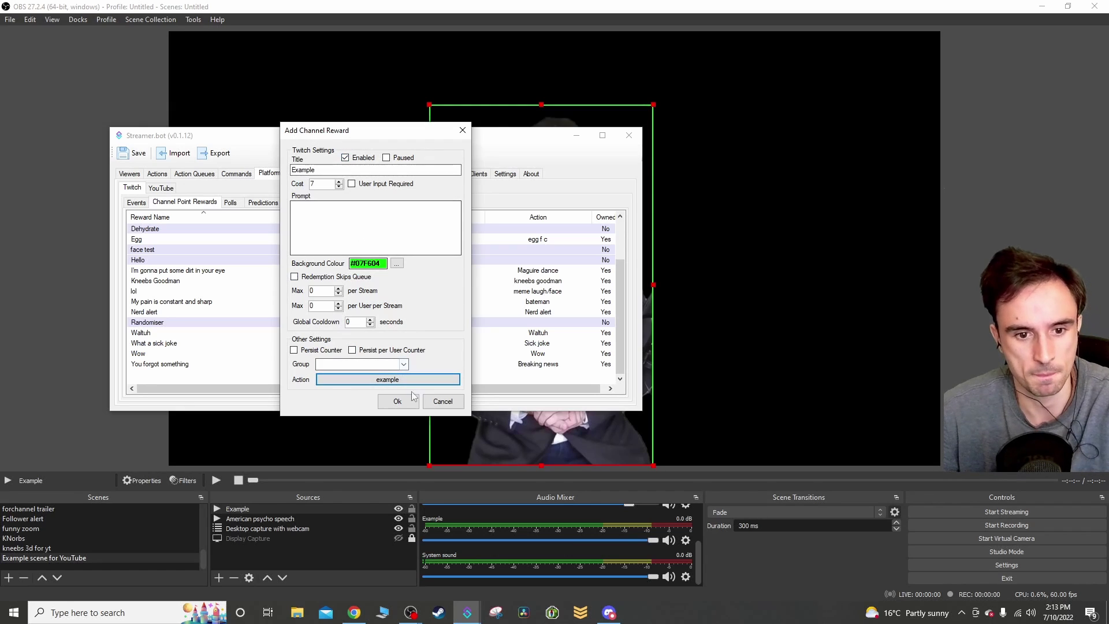
click(397, 402)
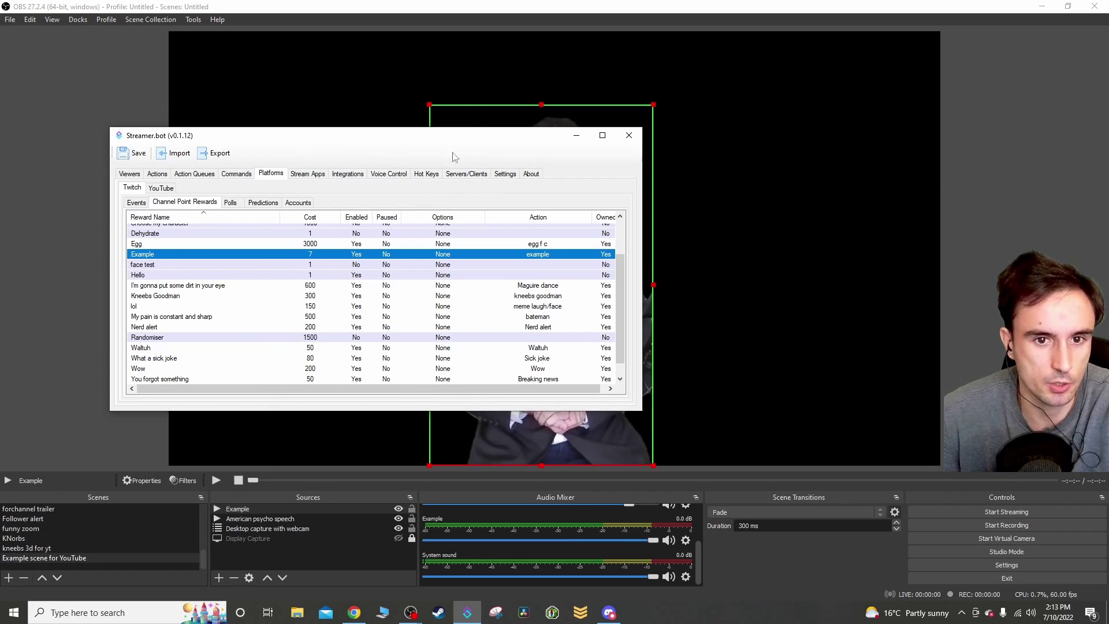
drag(502, 141, 558, 127)
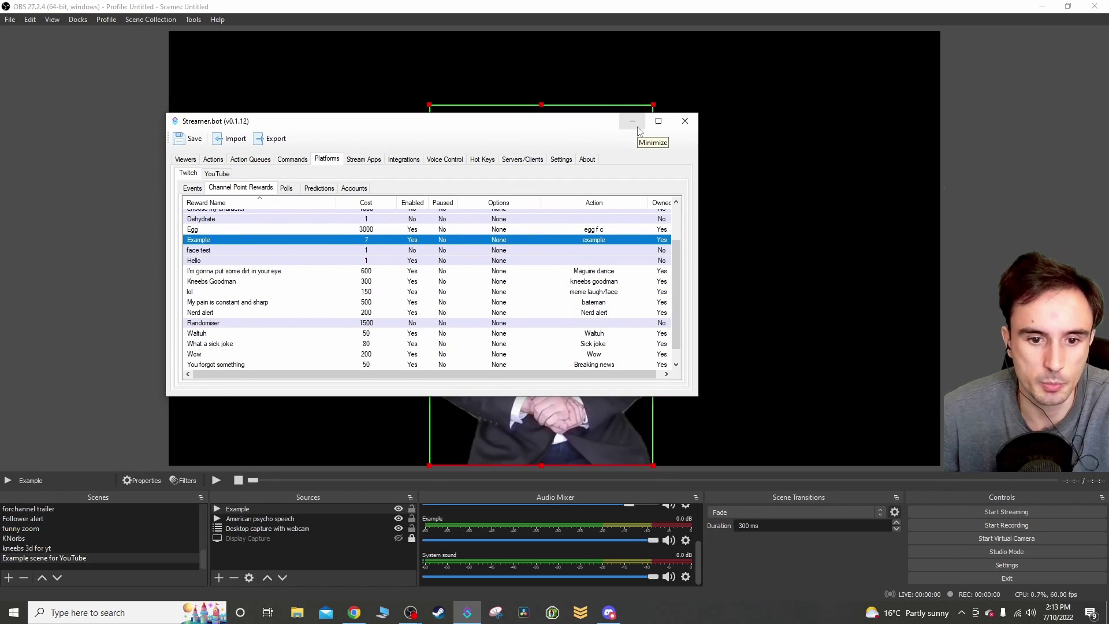
click(632, 122)
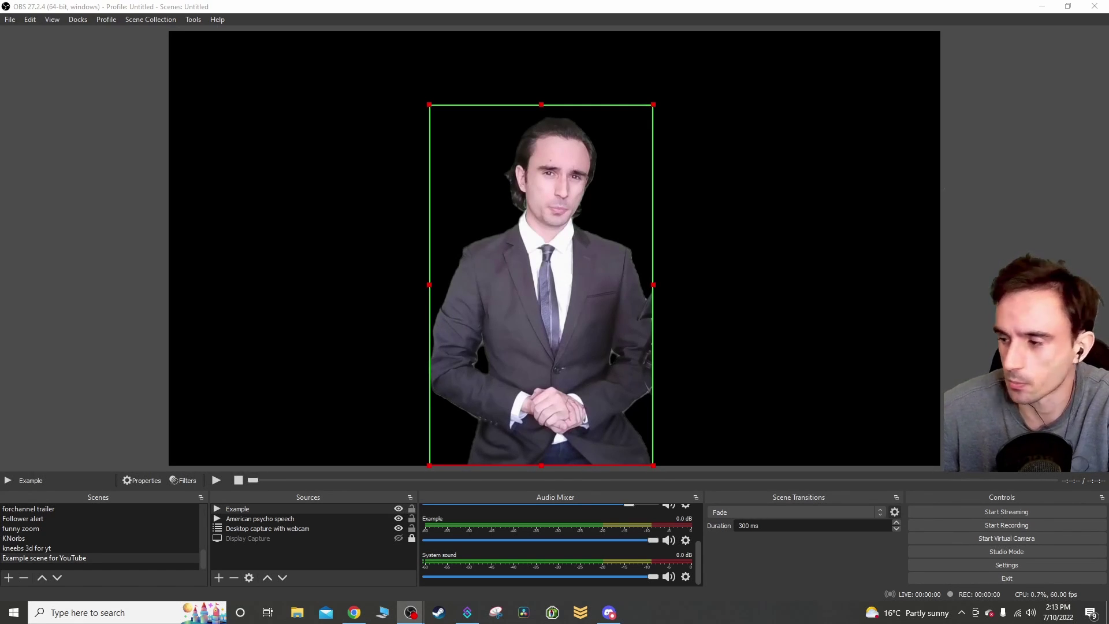
- Start recording, then redeem the Example channel-point reward from the chat dock to test the video
click(1017, 526)
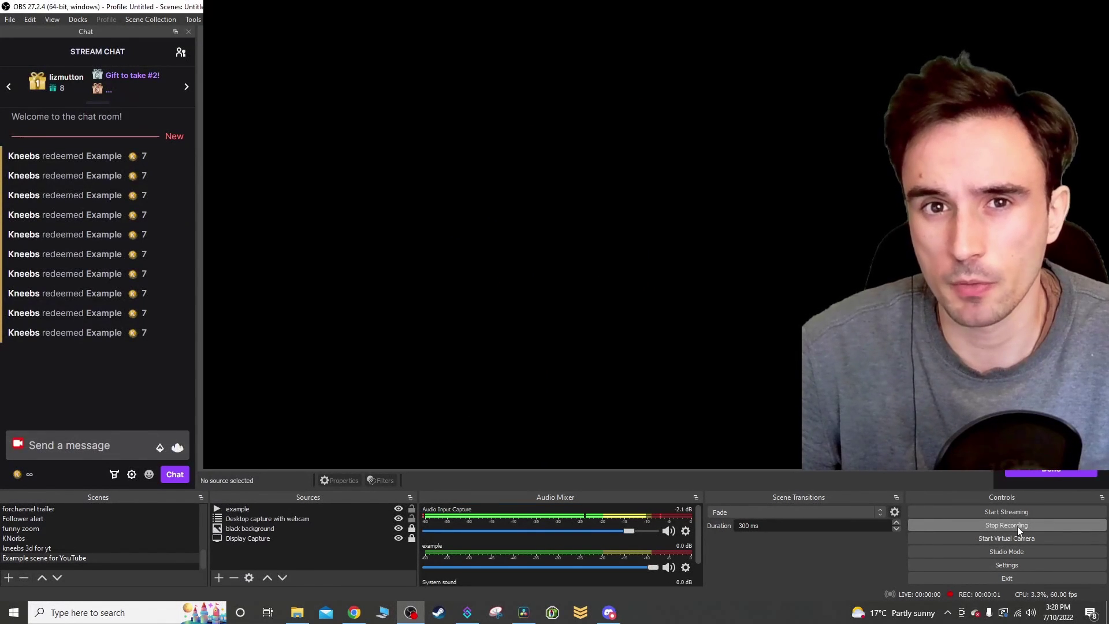
click(20, 473)
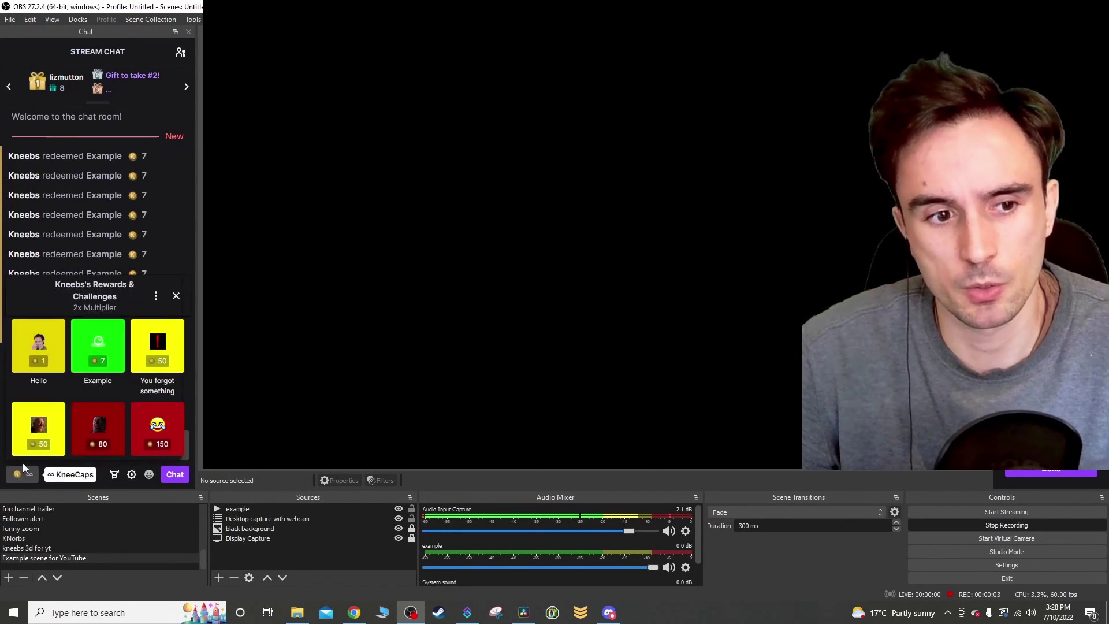
click(95, 351)
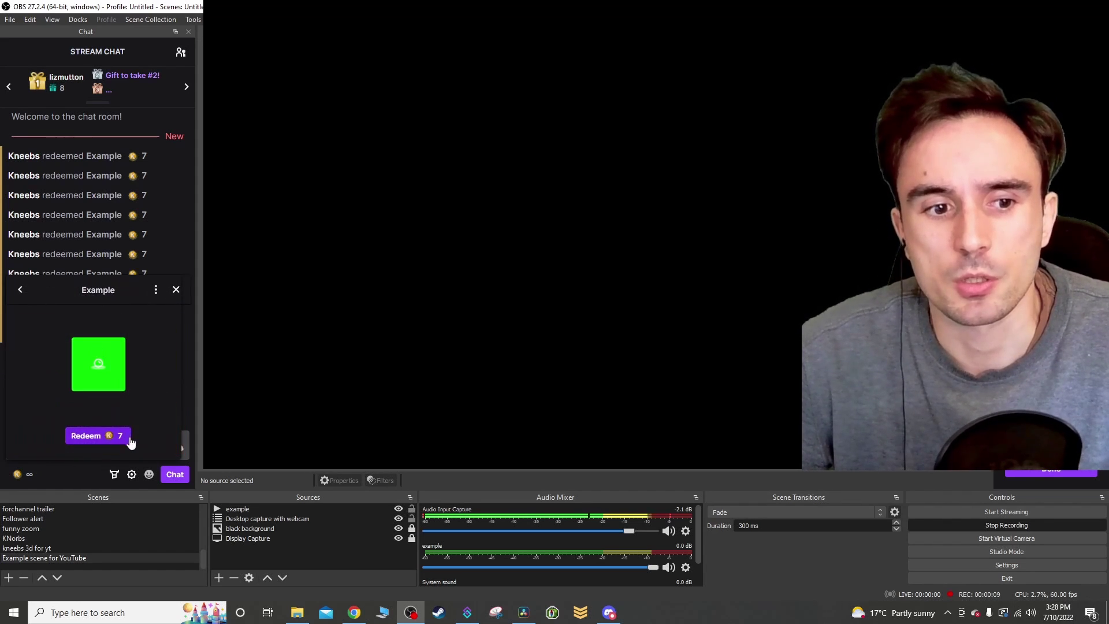
click(124, 440)
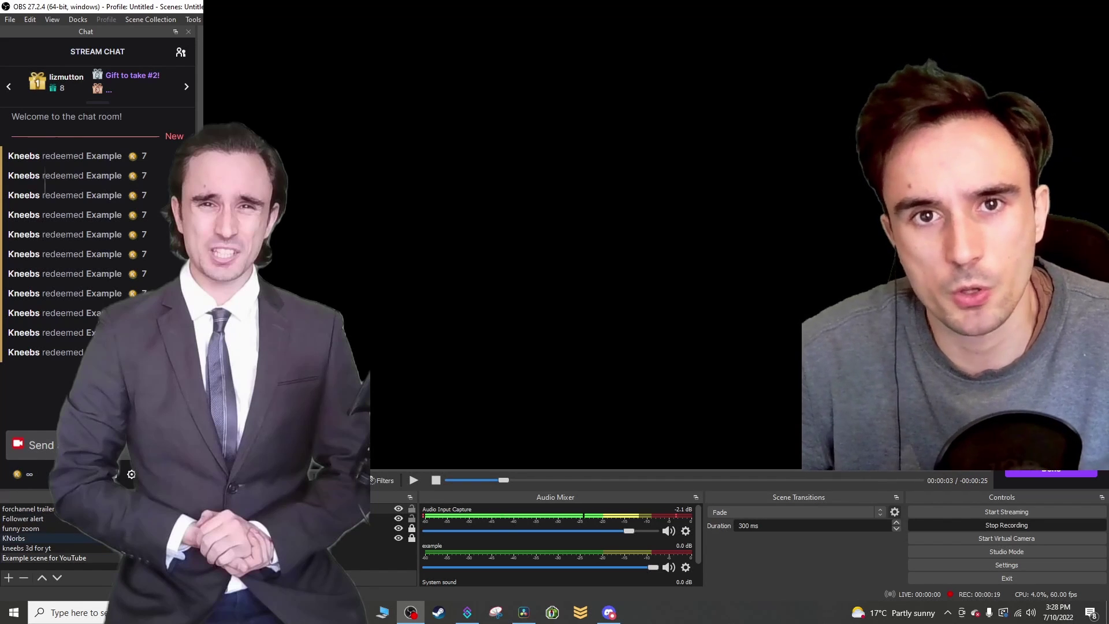
scroll(108, 550, up, 5)
scroll(109, 546, up, 3)
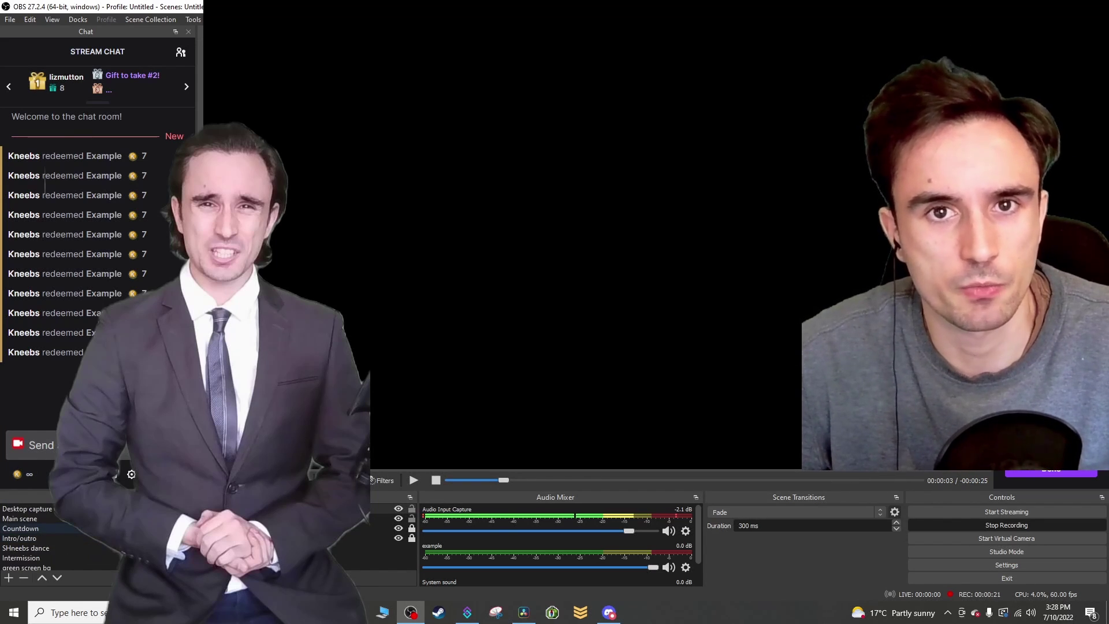
- In the Intermission scene, start adding a new Media Source
click(41, 556)
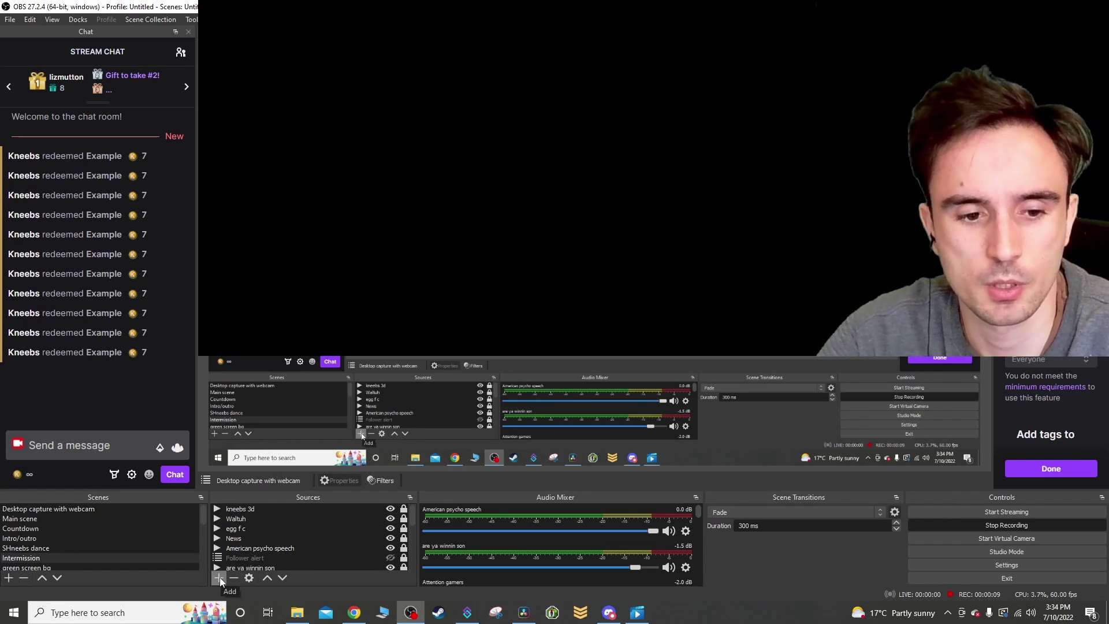
click(219, 577)
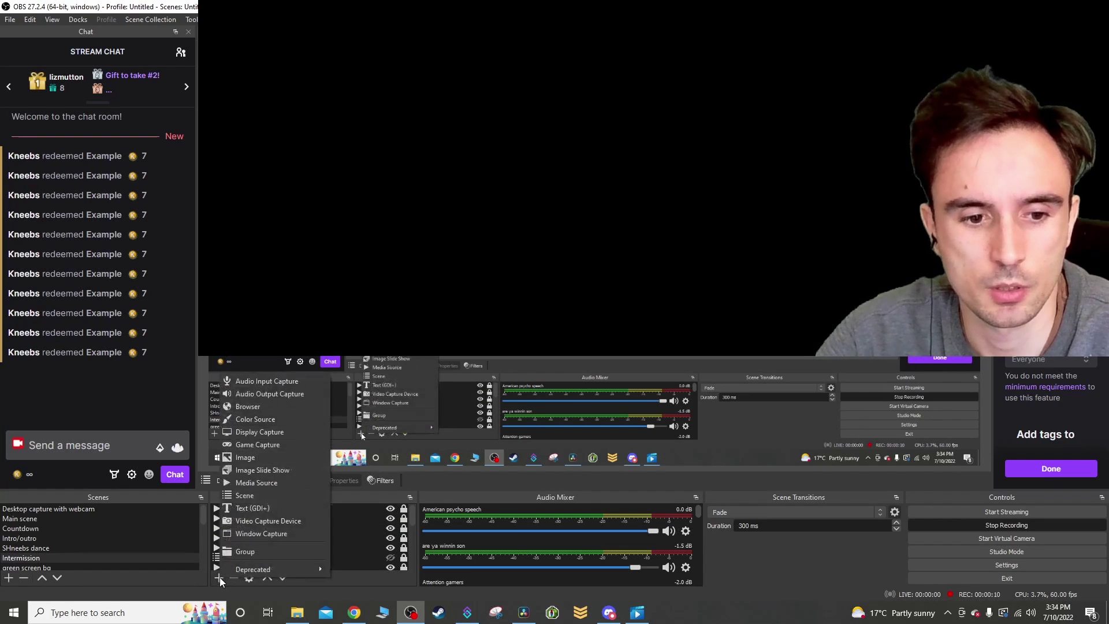
click(283, 481)
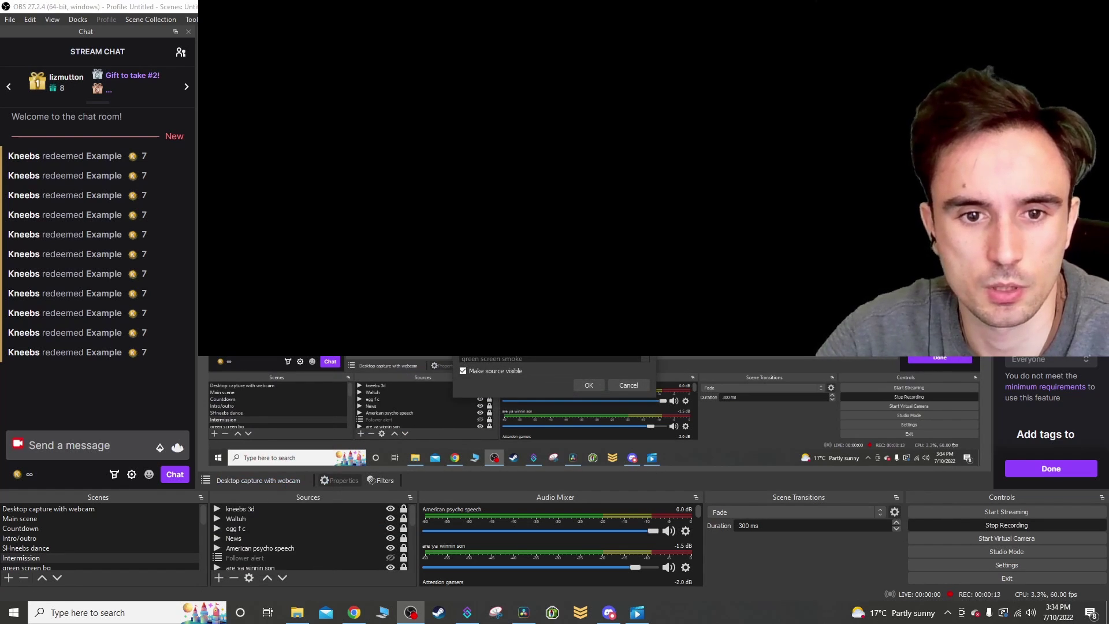
drag(432, 335, 77, 209)
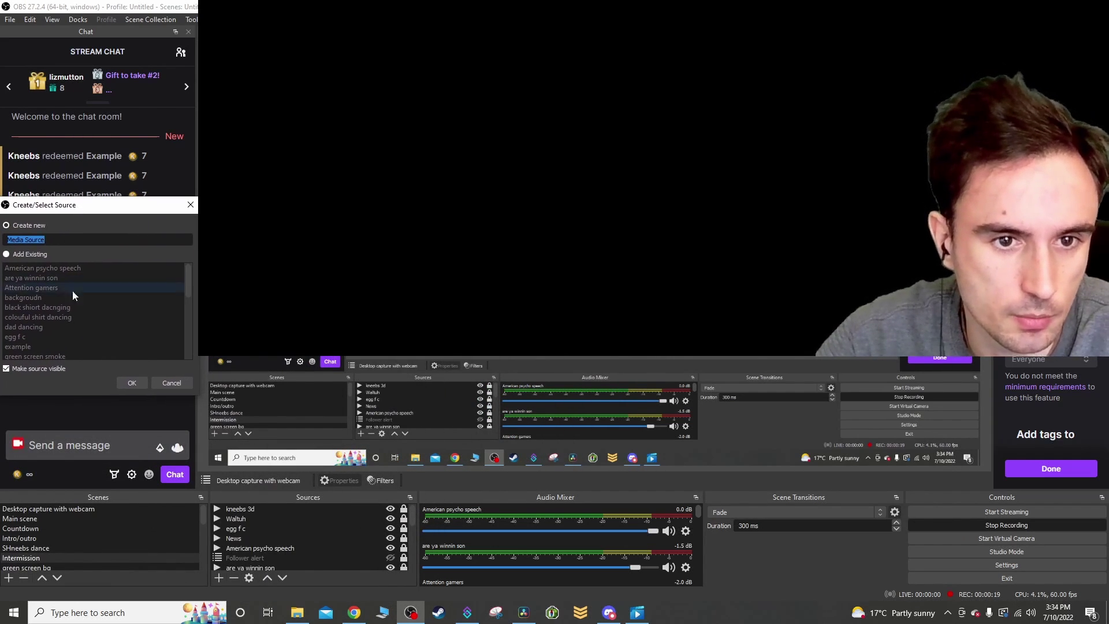
- Choose Add Existing and select the example source from the list
click(6, 254)
scroll(82, 300, down, 3)
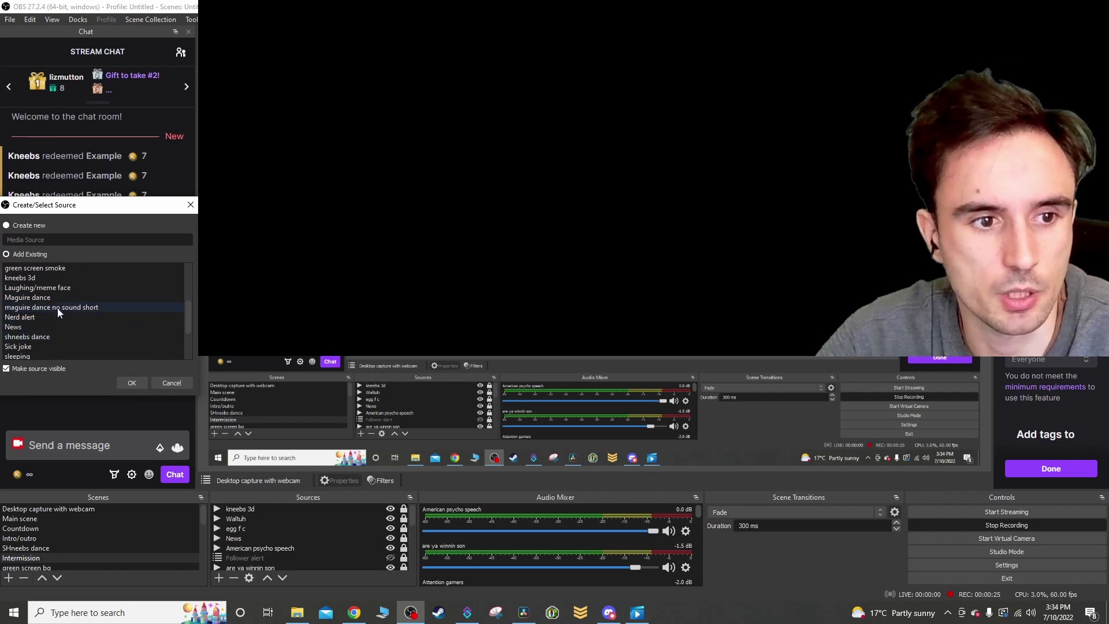
scroll(54, 320, down, 2)
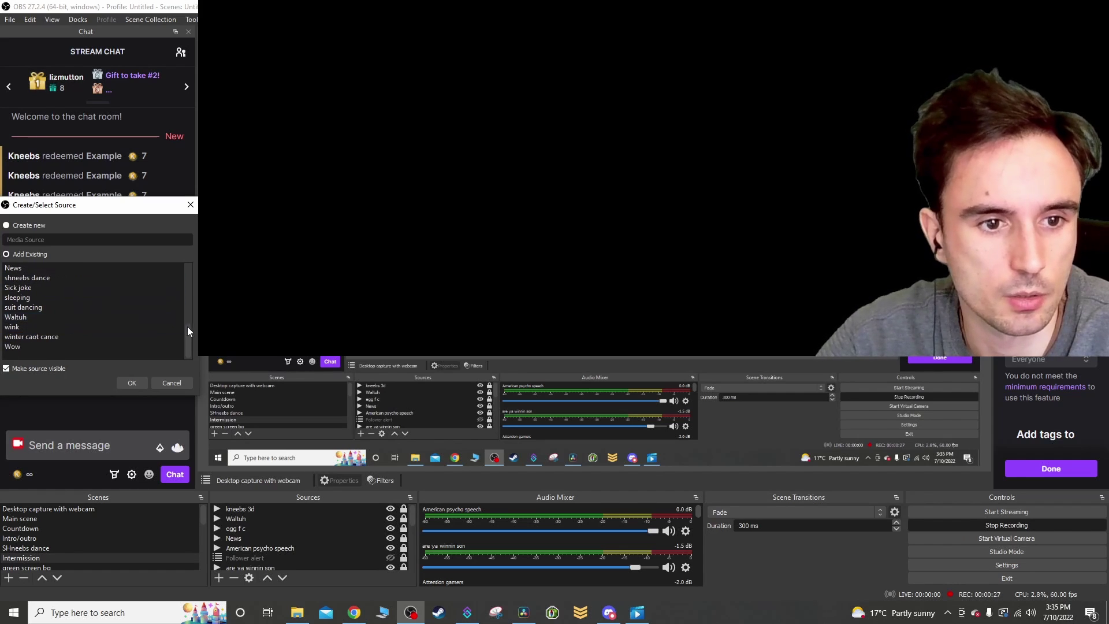
drag(189, 332, 193, 299)
click(81, 278)
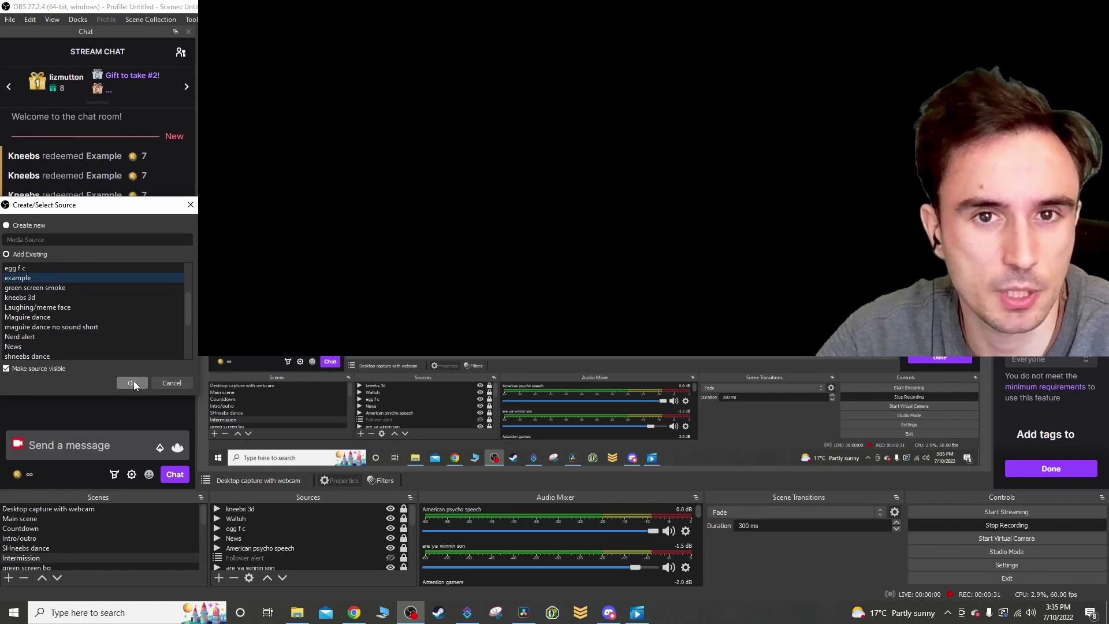